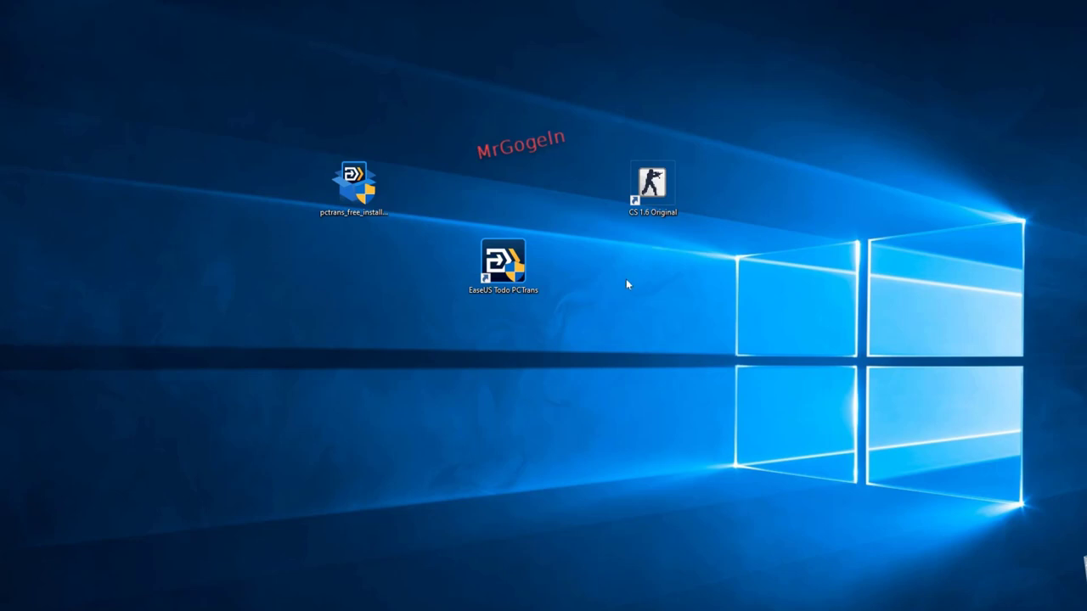
drag(311, 128, 723, 449)
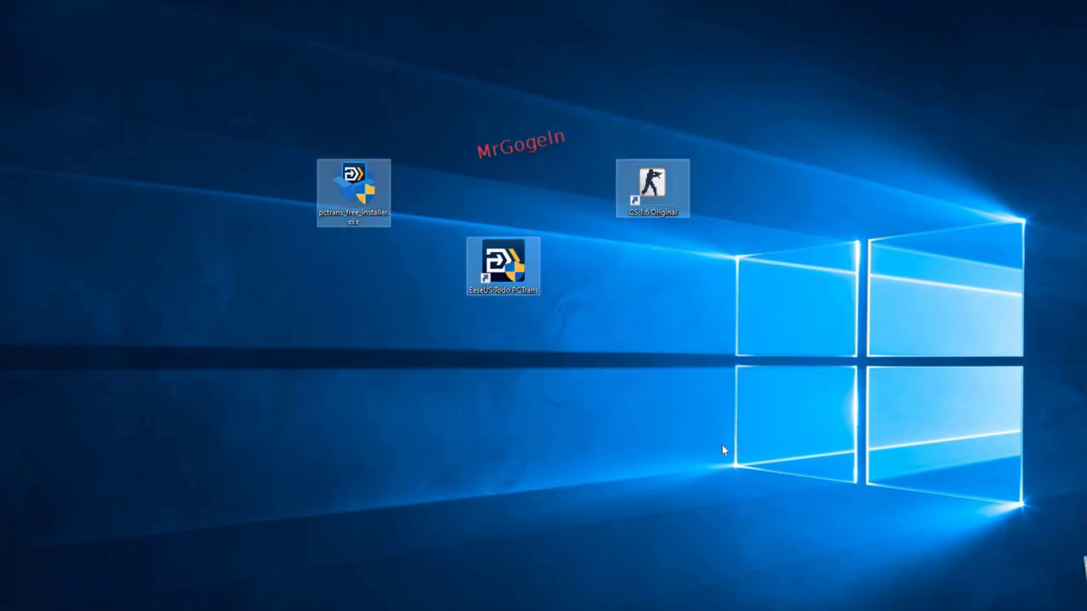
click(722, 450)
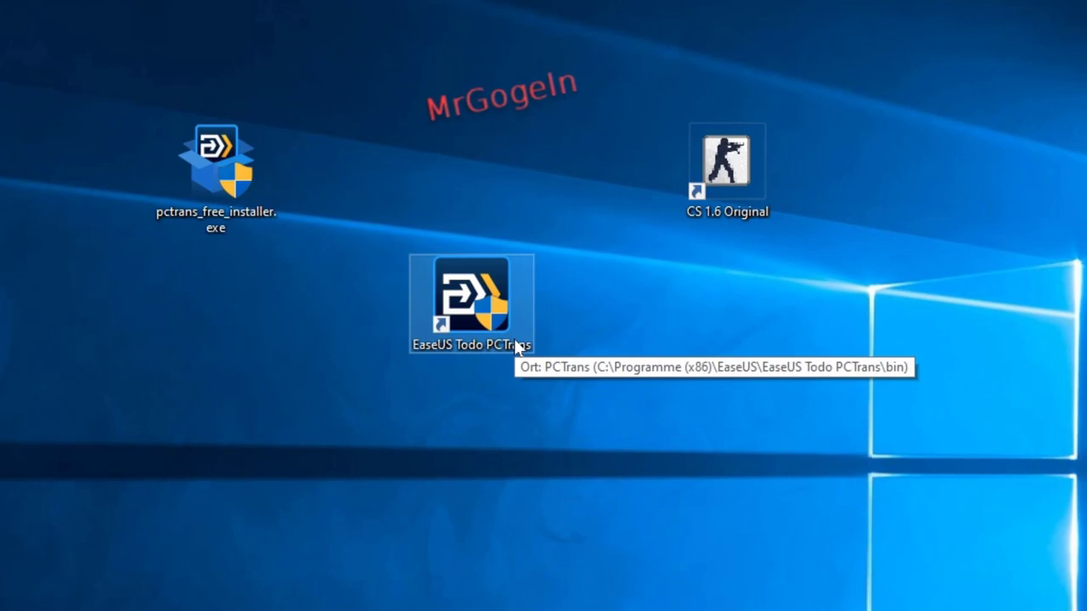
Step: Launch EaseUS Todo PCTrans as administrator, allow it to make changes, and dismiss the licence purchase offer
click(515, 341)
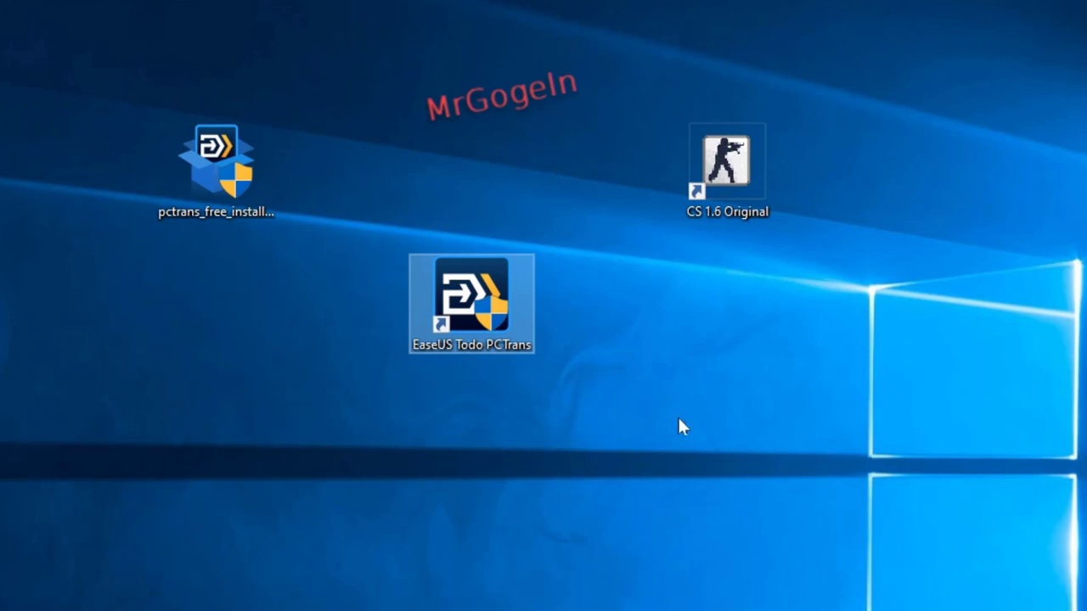
right_click(485, 305)
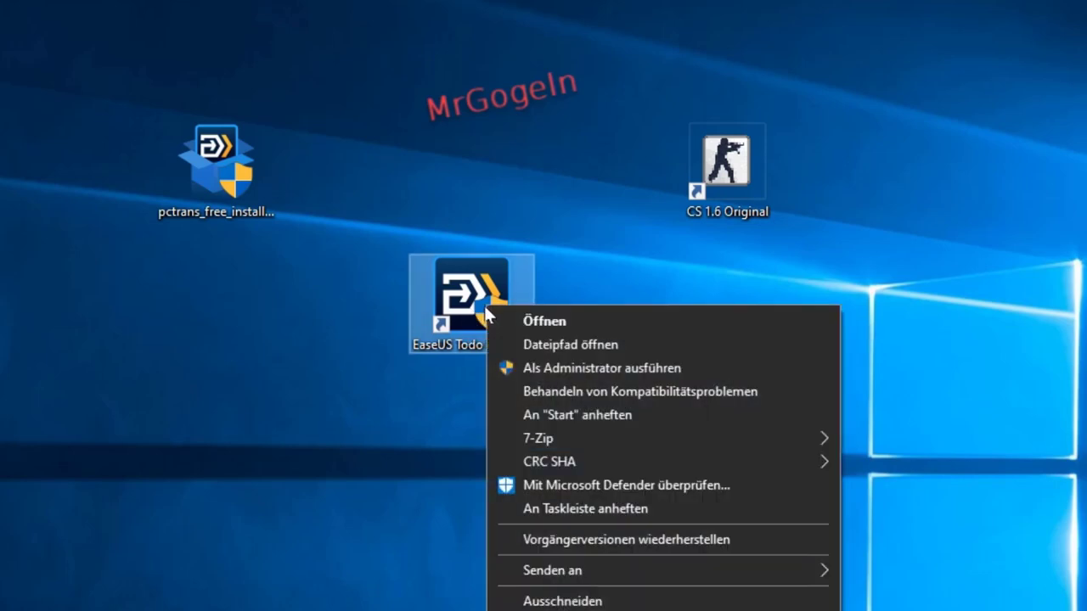
click(528, 372)
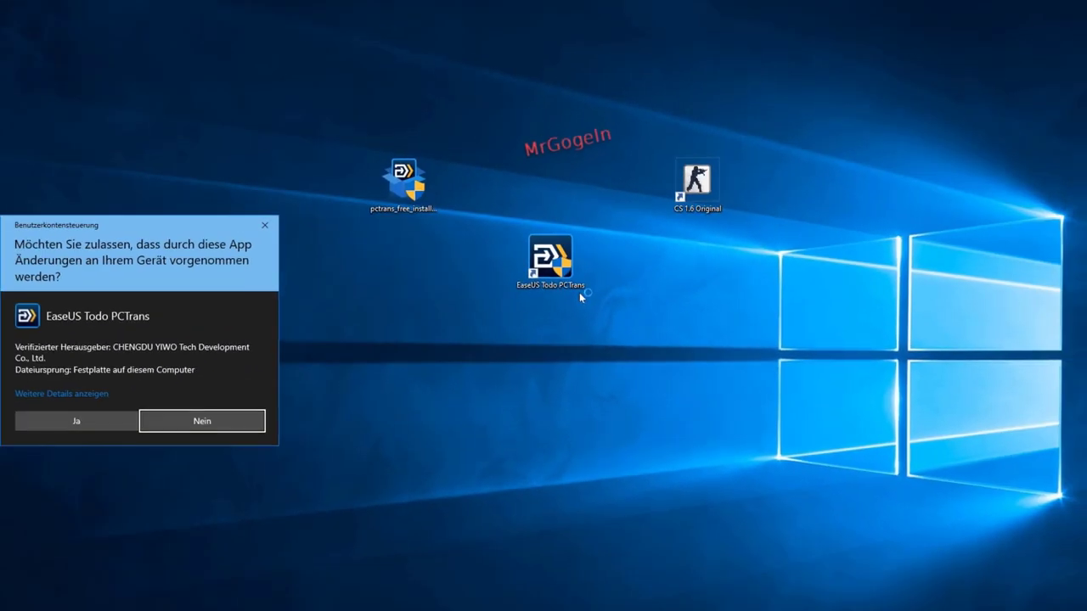
click(76, 420)
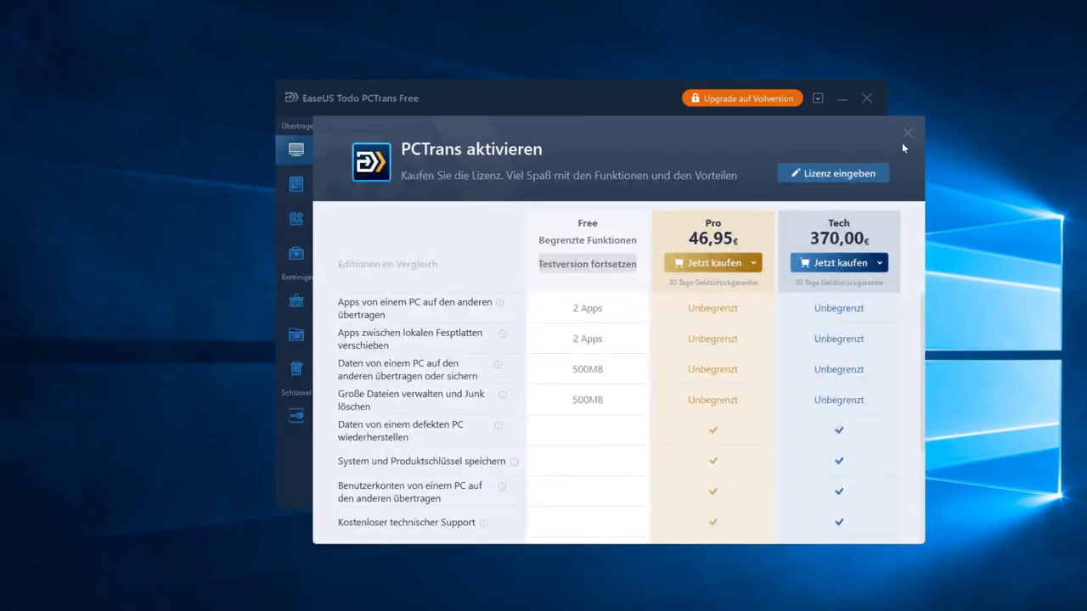
click(907, 136)
drag(531, 102, 528, 208)
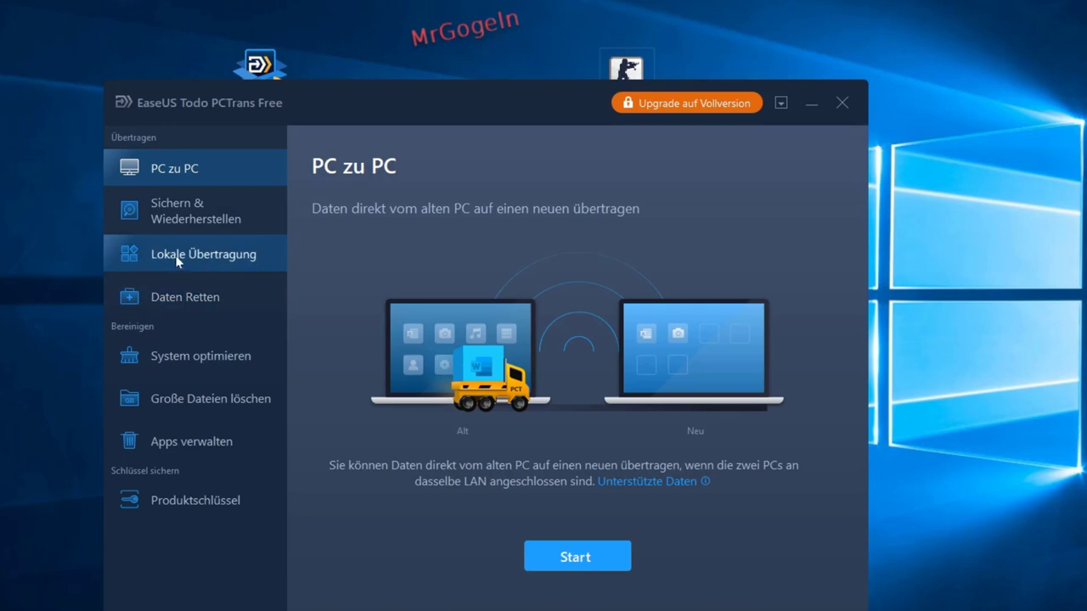
Step: Start a local transfer (Lokale Übertragung) and postpone the Pro upgrade offer
click(235, 260)
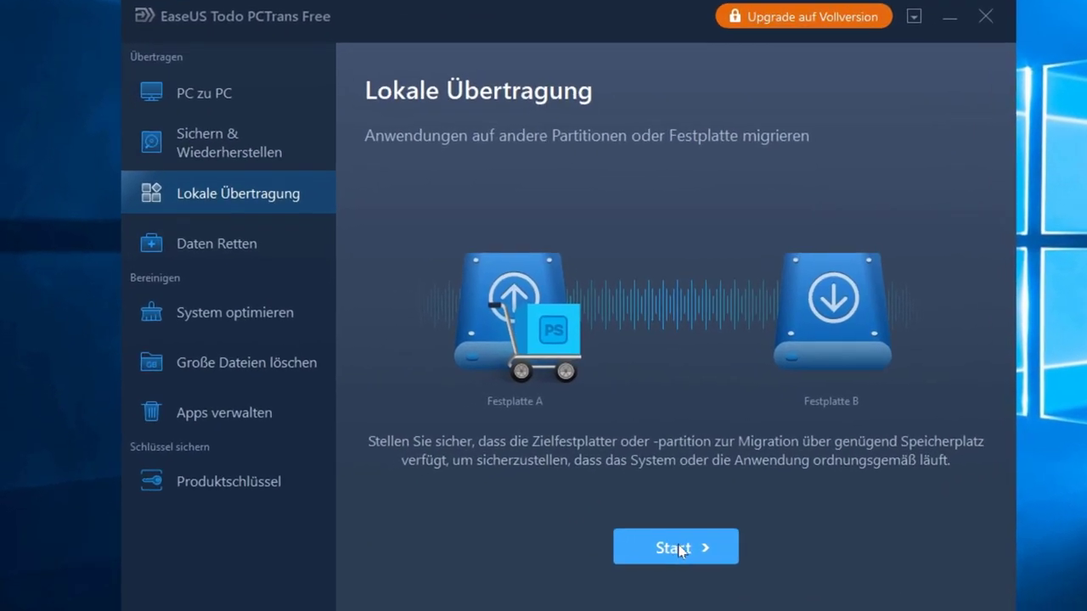
click(679, 551)
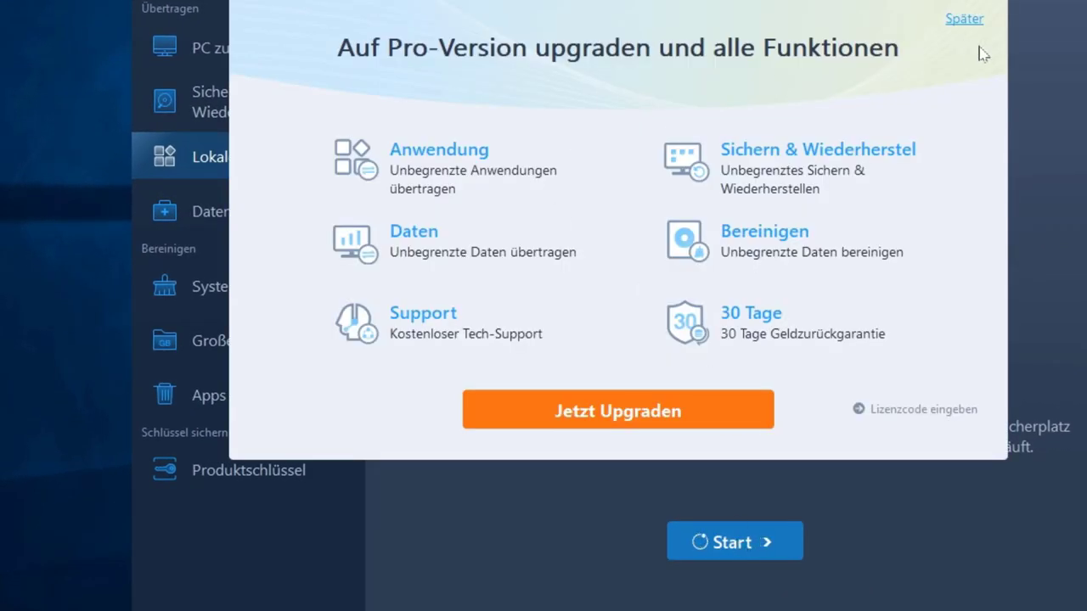
click(965, 19)
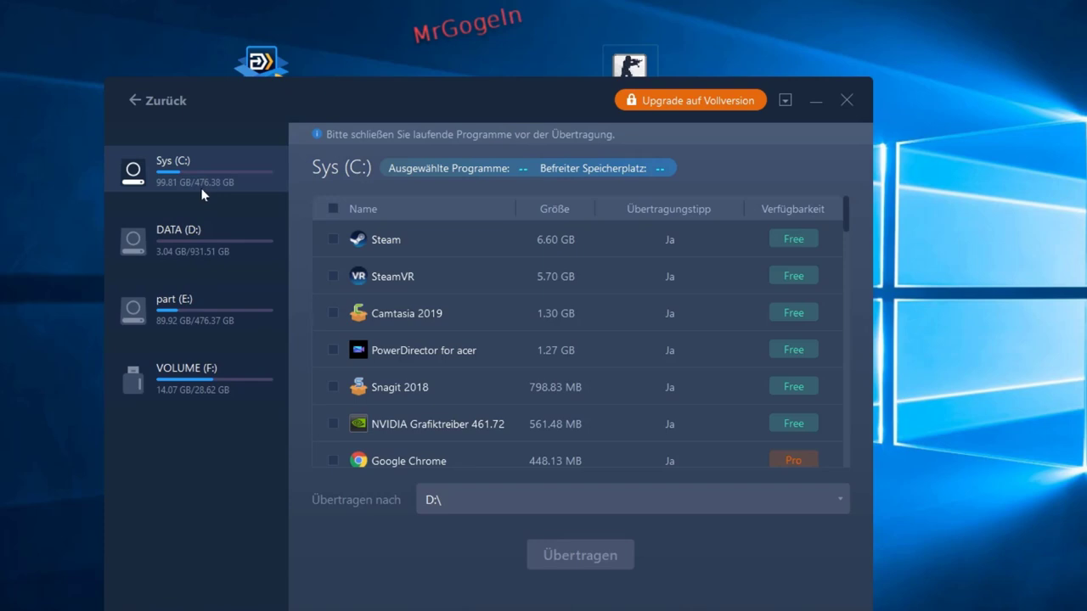
Step: Review which transferable programs are listed for the DATA (D:) and part (E:) drives, and return to Sys (C:)
click(190, 244)
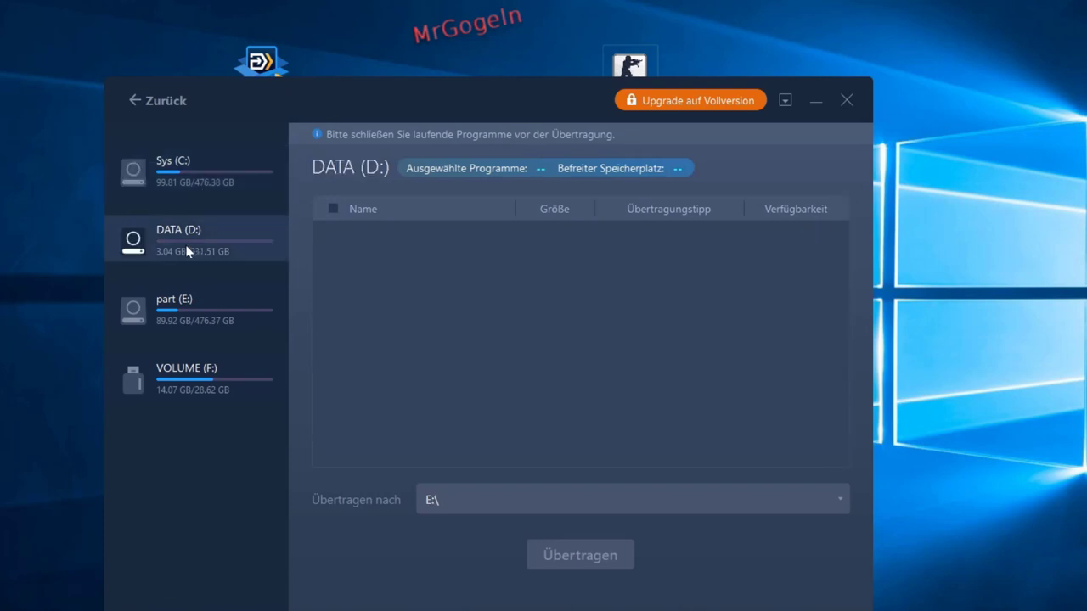
click(180, 176)
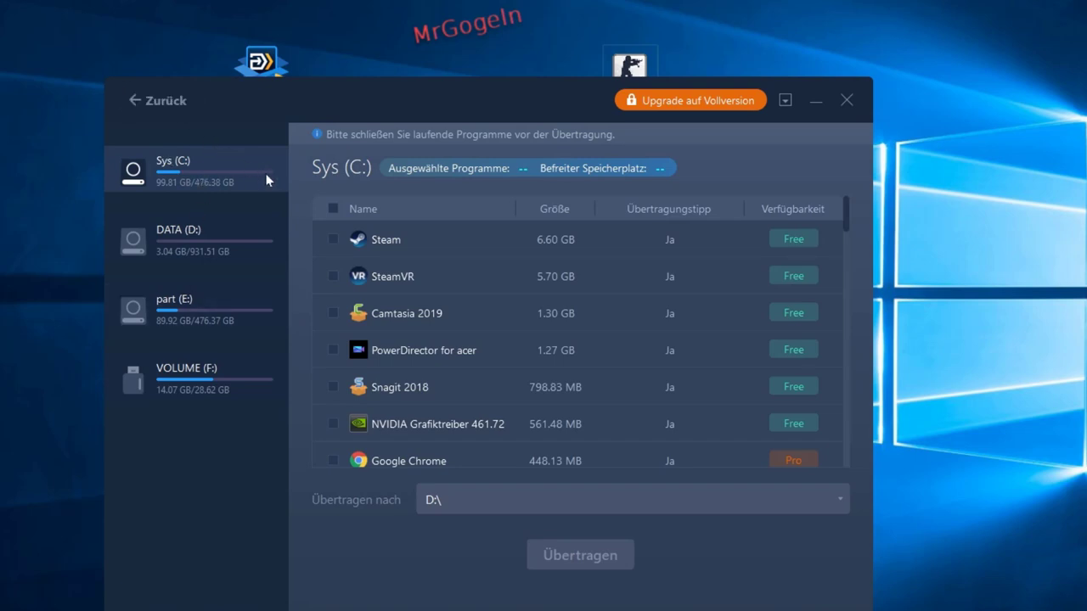
click(198, 227)
click(202, 310)
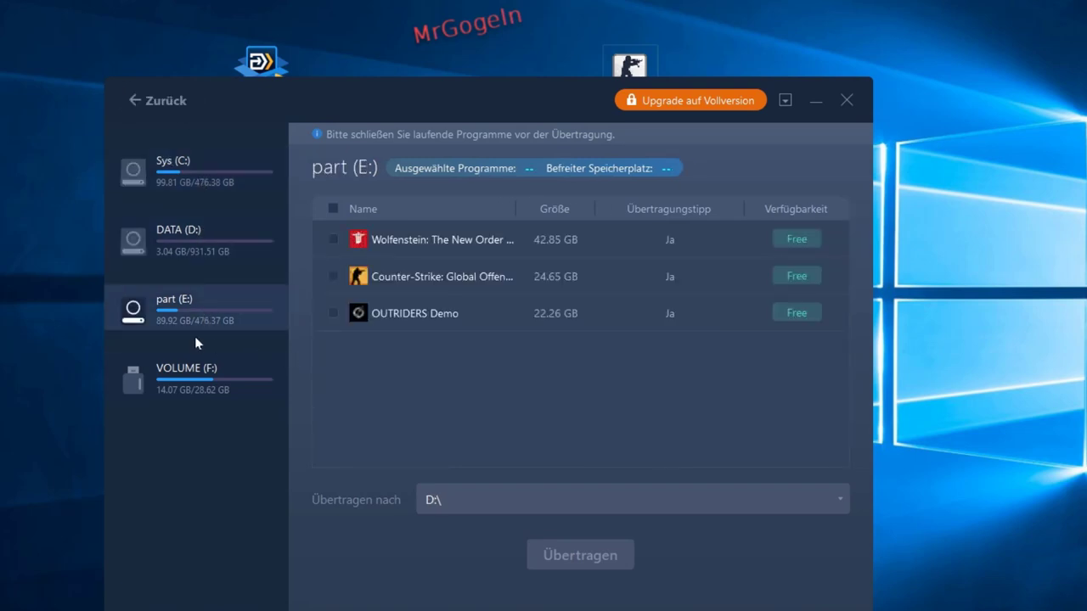
click(174, 169)
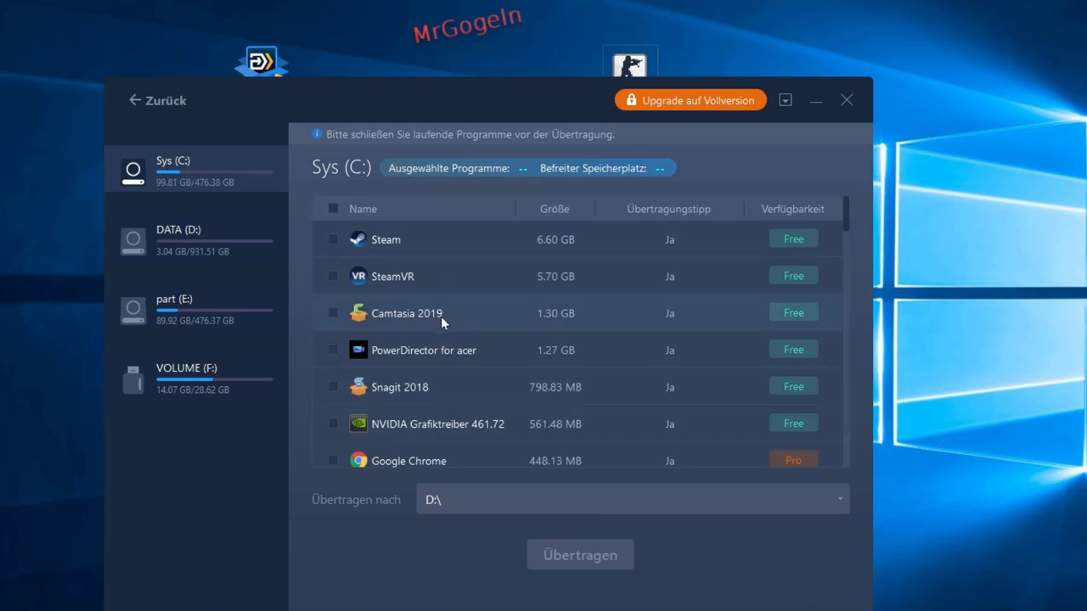
Step: Mark Counter-strike 1.6 on Sys (C:) for transfer and choose D:\ as the target drive
scroll(440, 316, down, 5)
scroll(466, 302, up, 2)
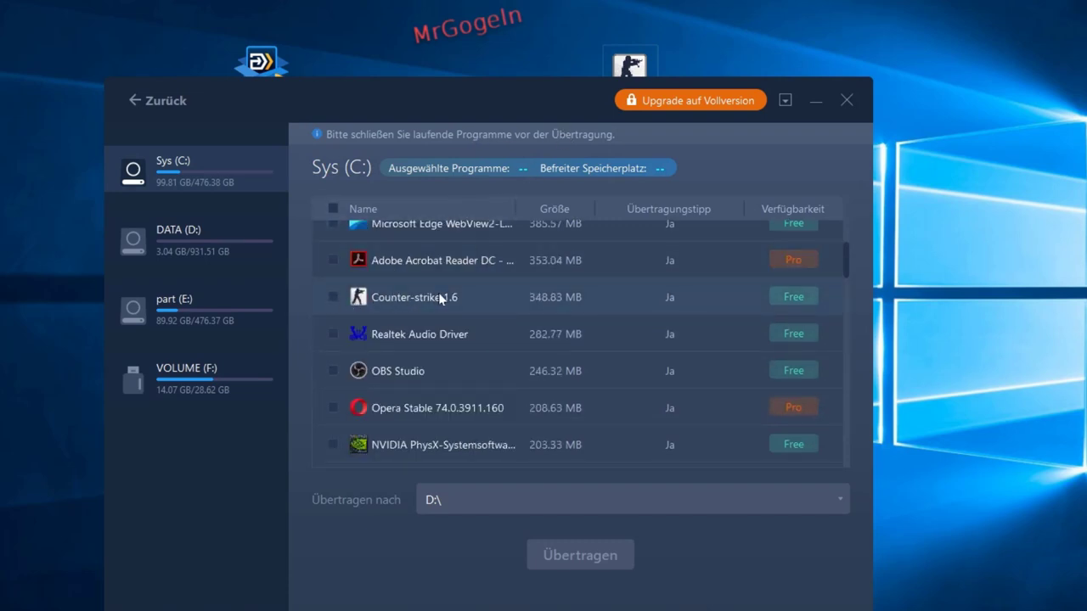
click(333, 297)
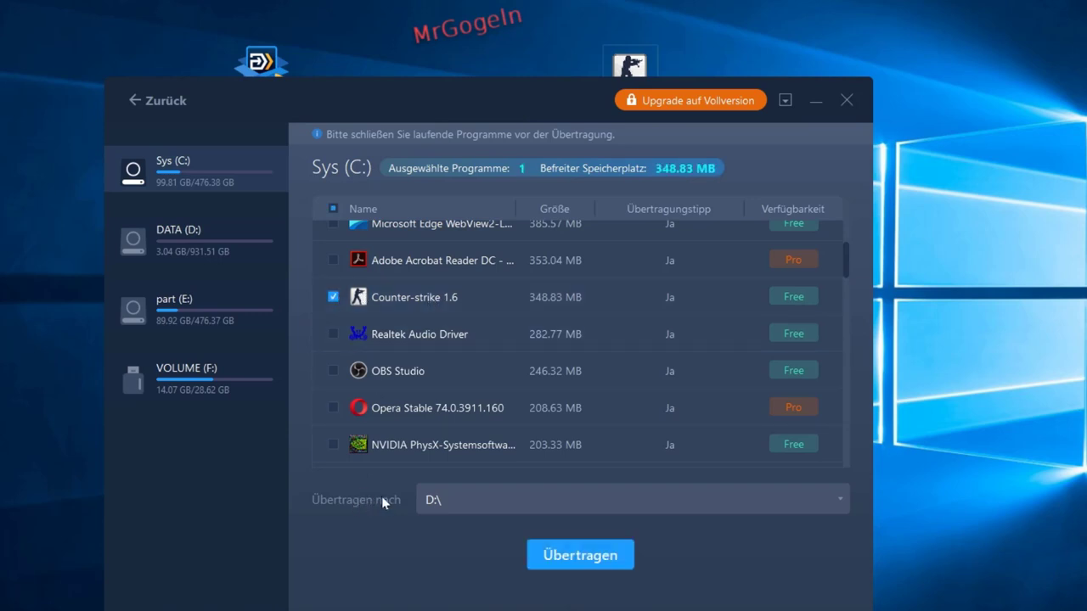
click(467, 505)
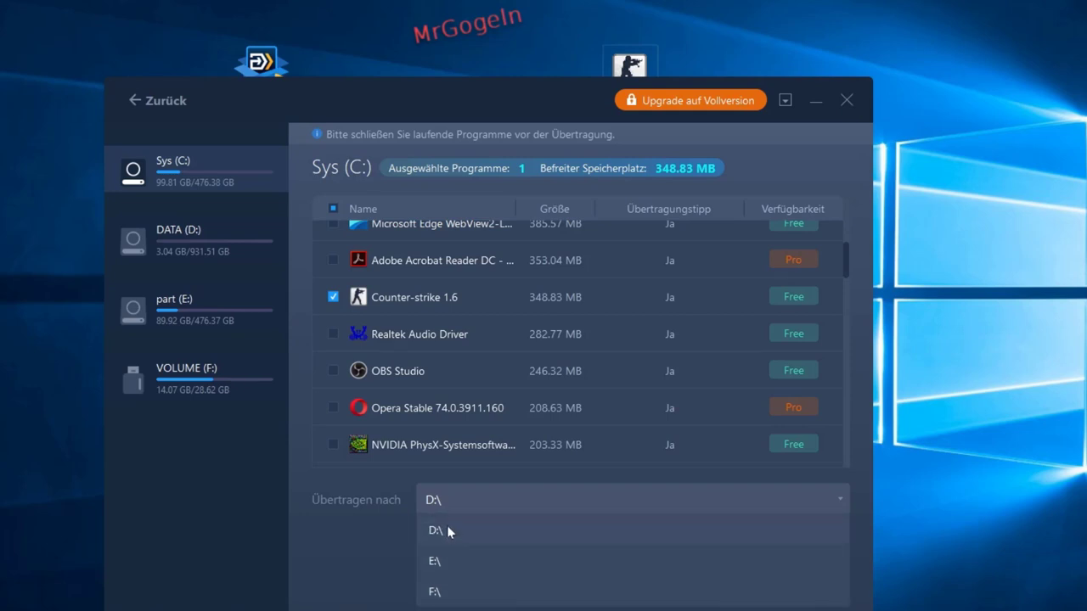
click(447, 528)
Step: Check the program lists of part (E:) and DATA (D:) and the target drives offered for D:, returning to Sys (C:)
click(219, 321)
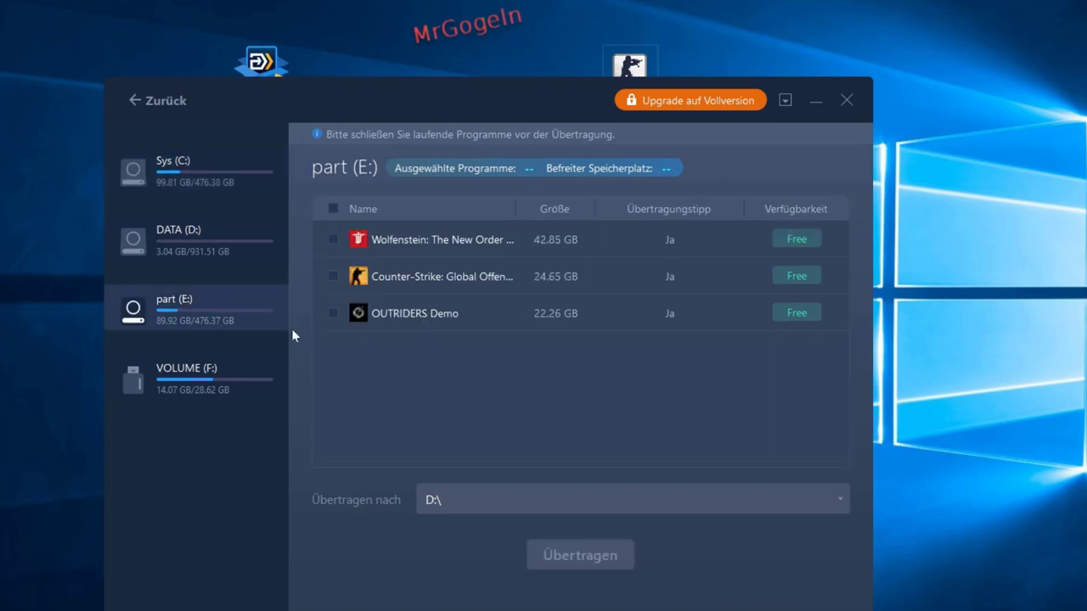
click(108, 246)
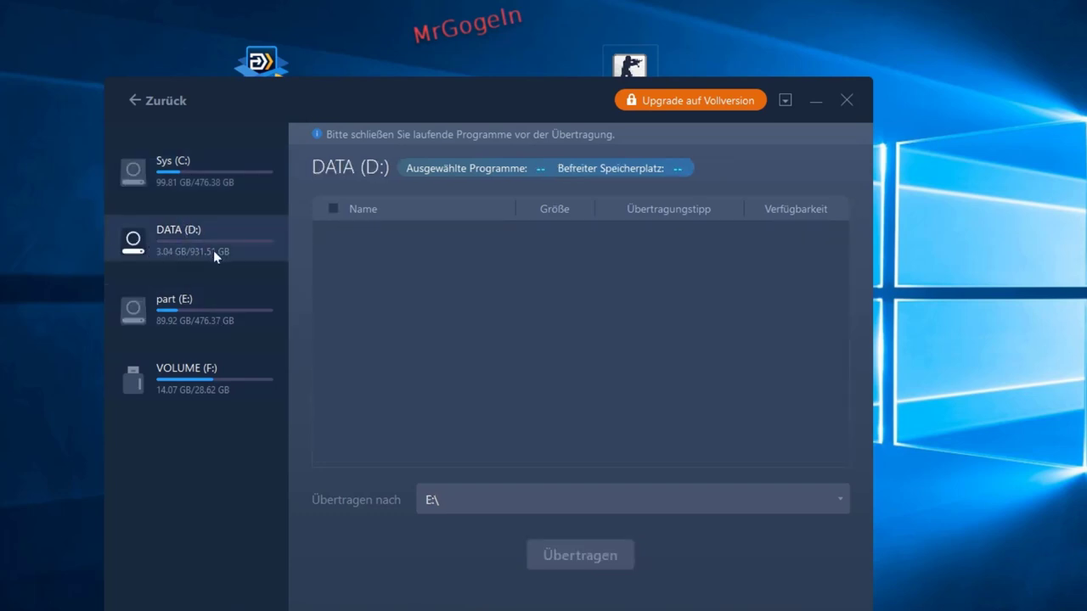
click(447, 500)
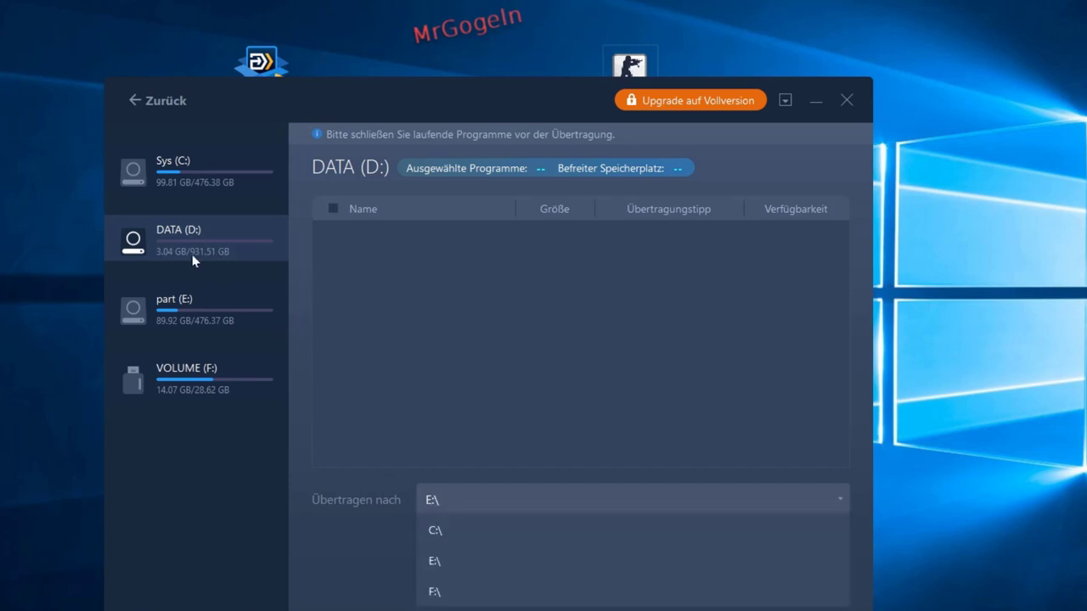
click(228, 176)
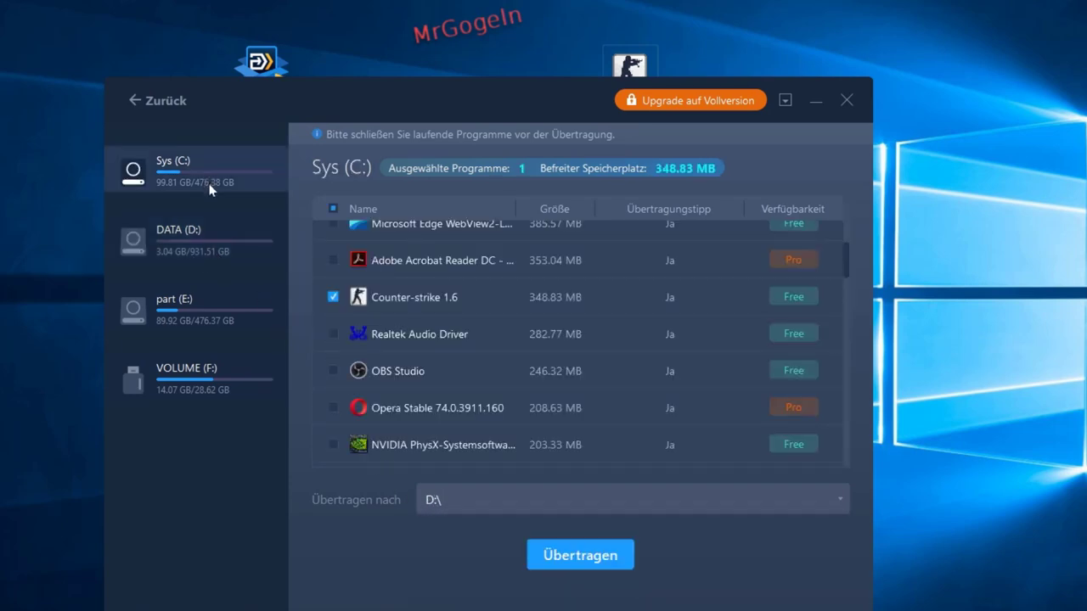
Step: Start transferring Counter-strike 1.6 from Sys (C:) to D:\
click(473, 502)
click(471, 501)
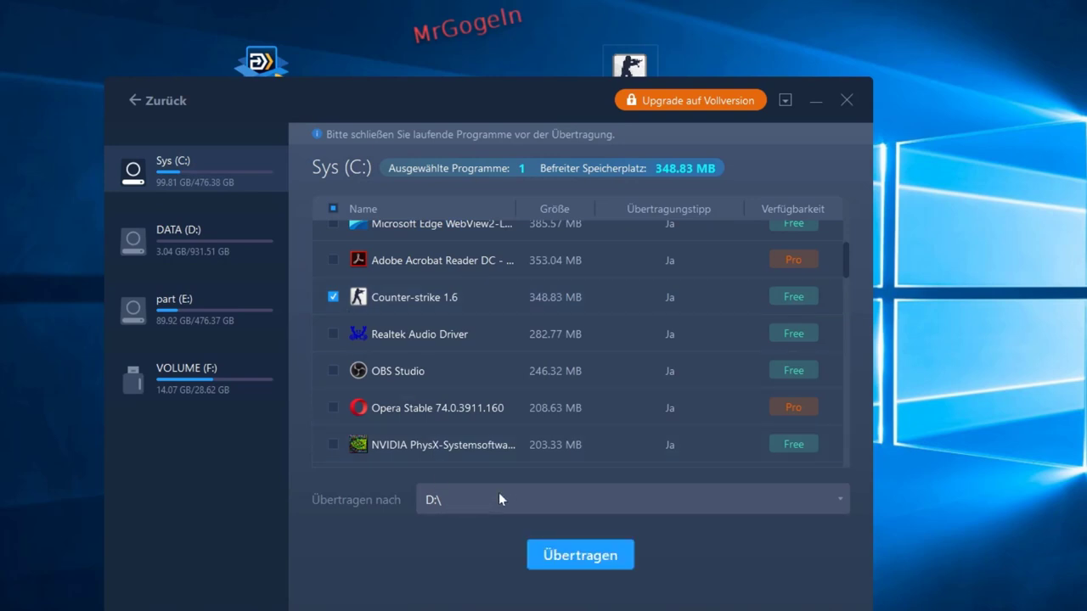
click(585, 556)
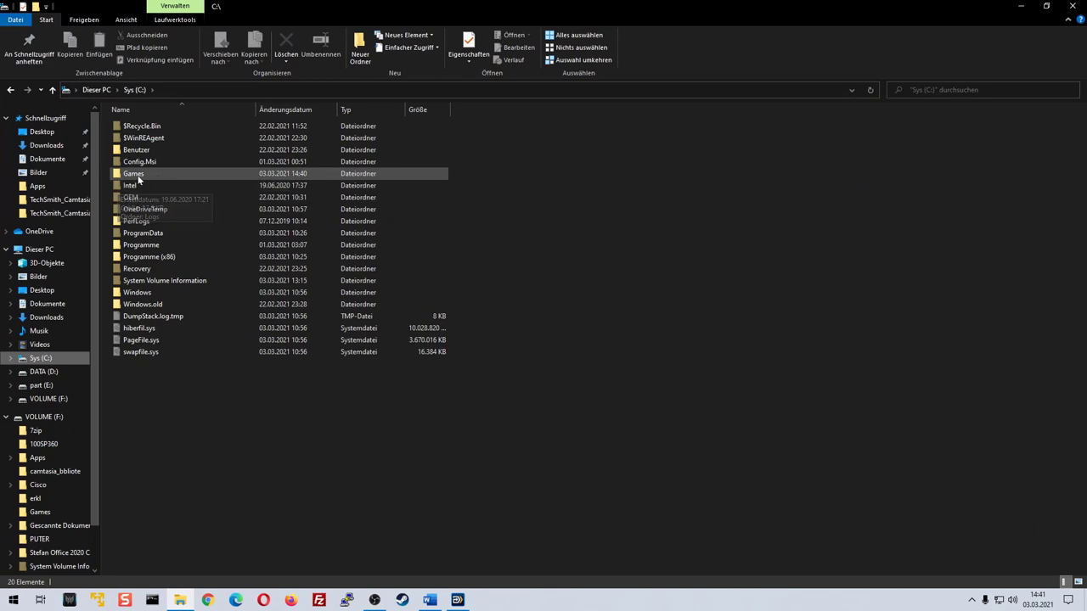
Step: Examine the contents of C:\Games in File Explorer, including from the drive root again, and minimize the window
double_click(138, 175)
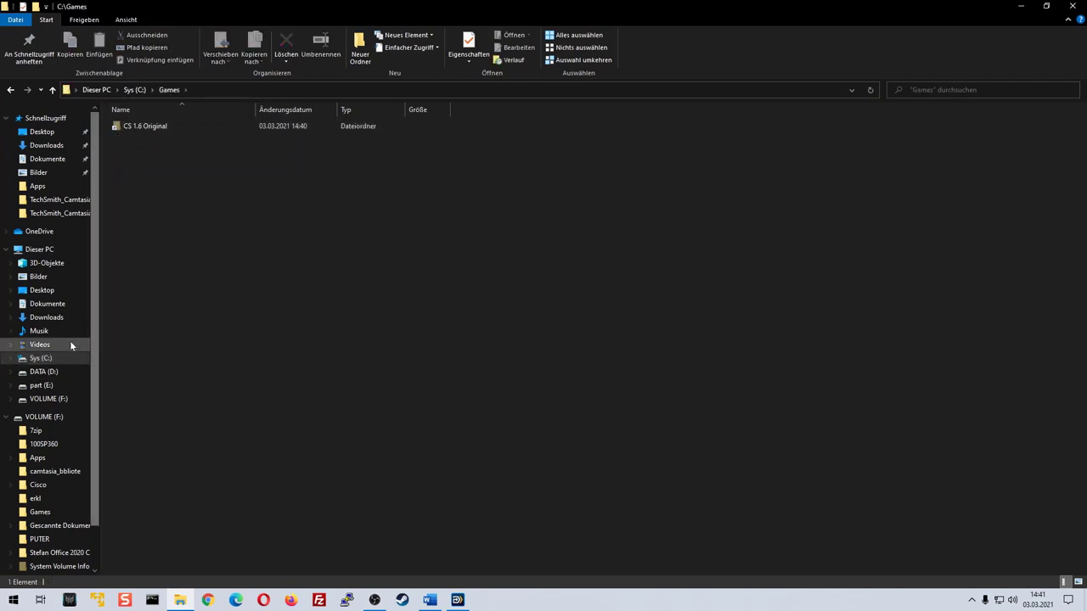
click(43, 358)
click(44, 359)
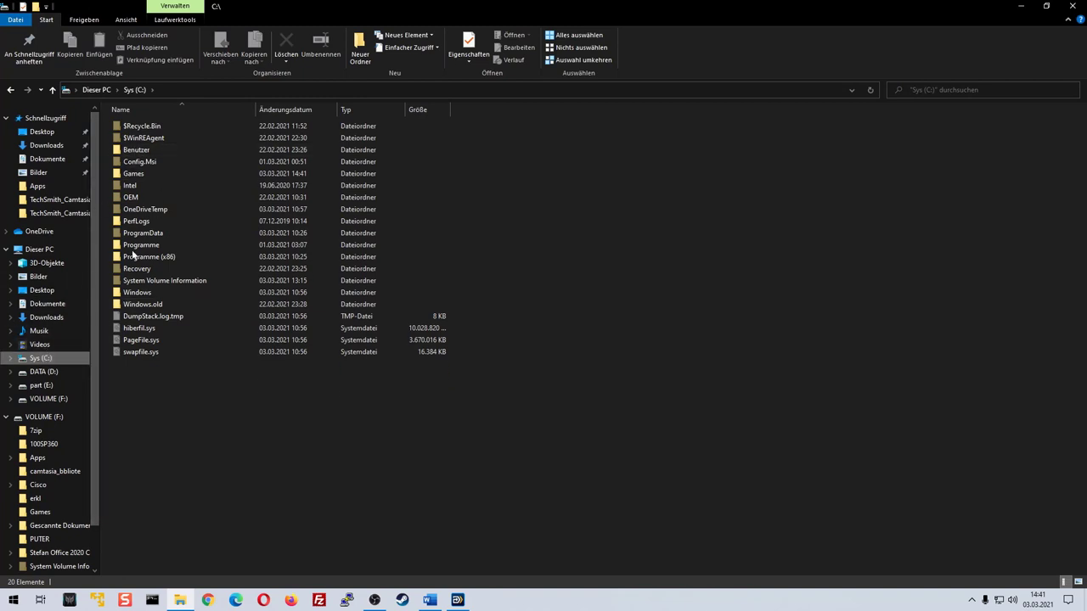
double_click(136, 175)
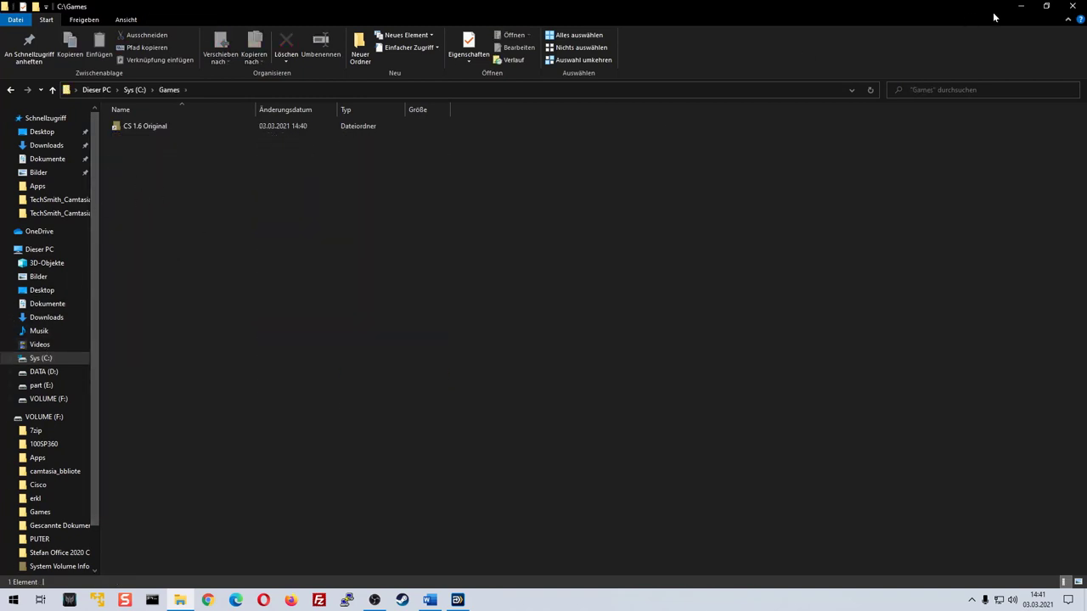
click(1024, 6)
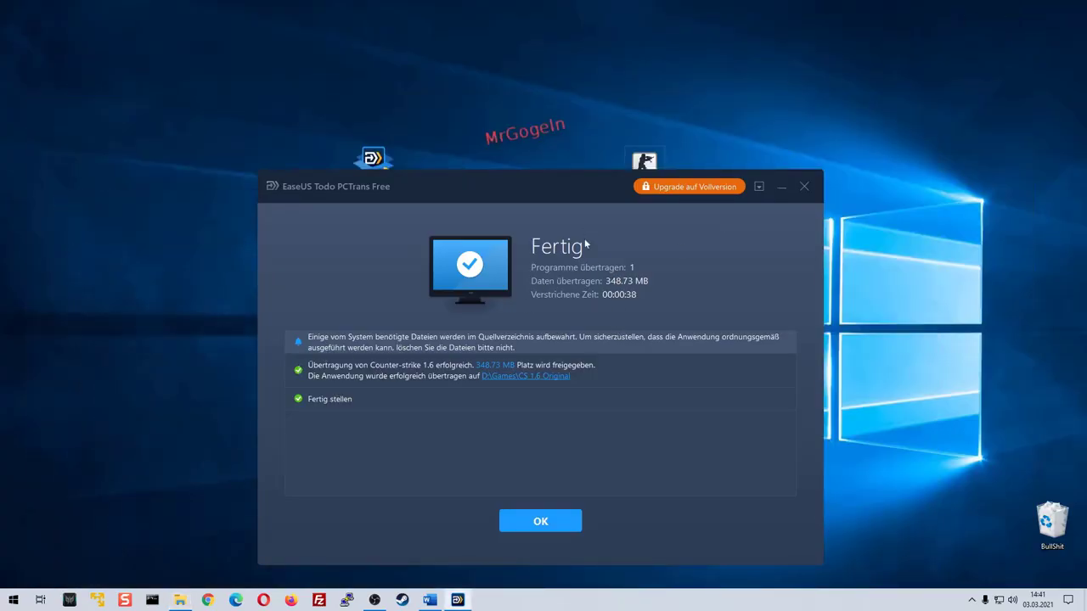
Step: Close the transfer report, postponing the computer restart and skipping the rating, and minimize EaseUS Todo PCTrans
click(546, 522)
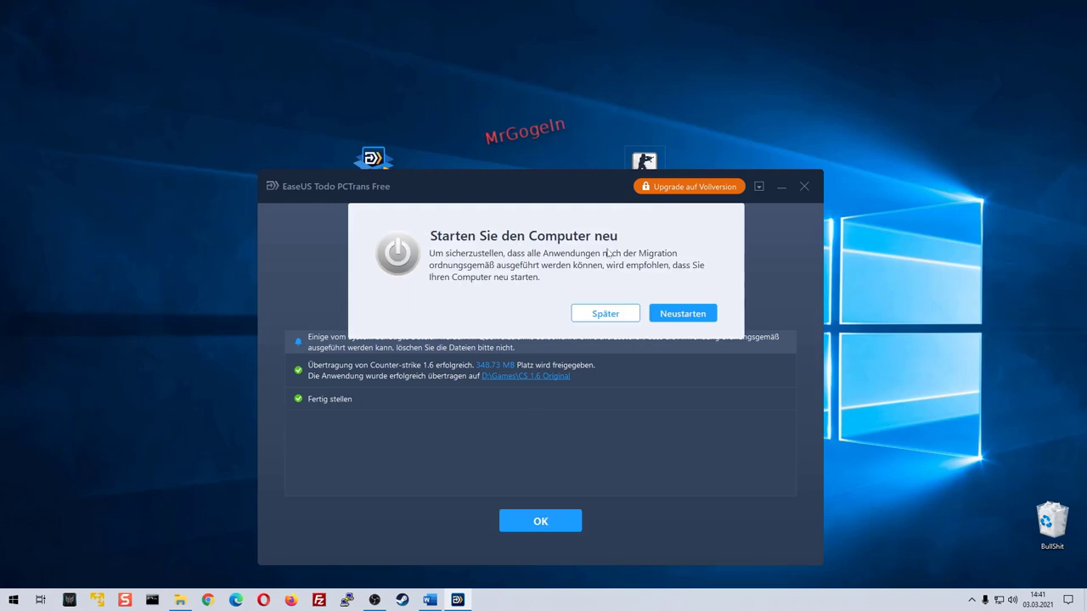
click(599, 314)
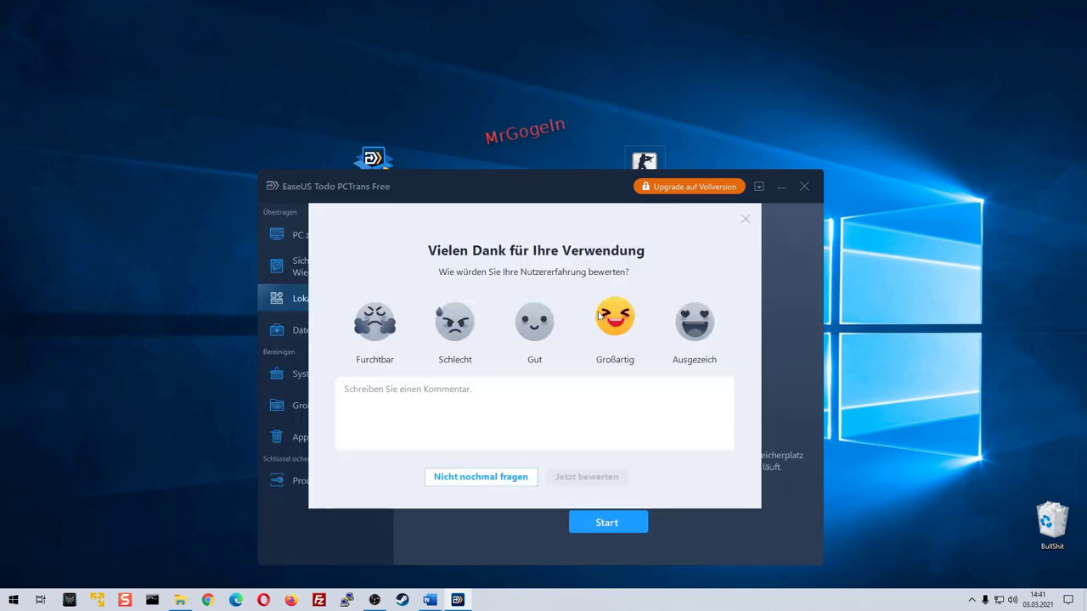
click(746, 219)
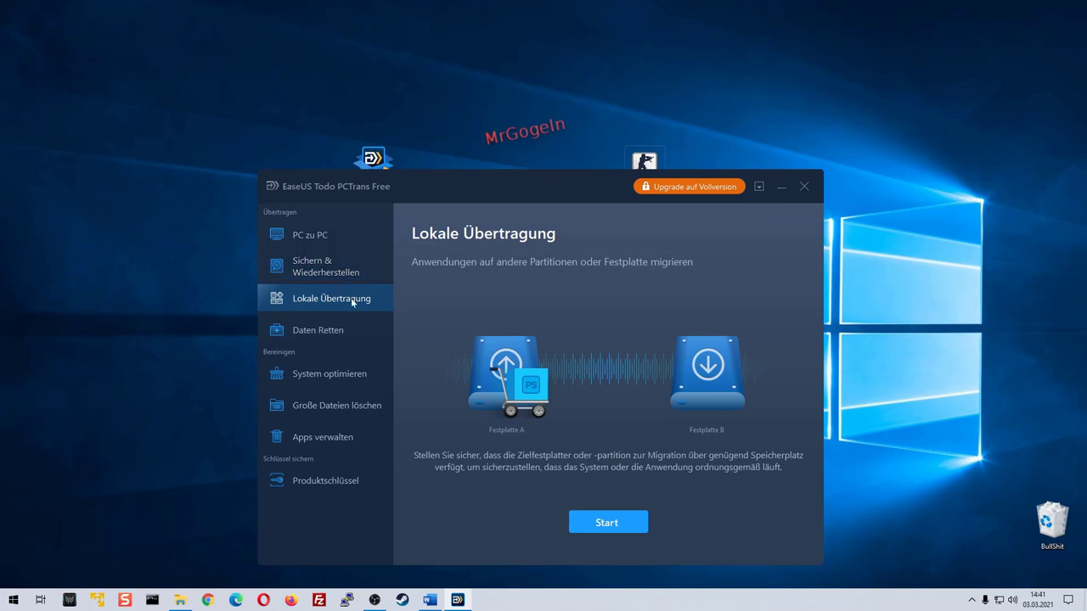
drag(596, 174, 587, 209)
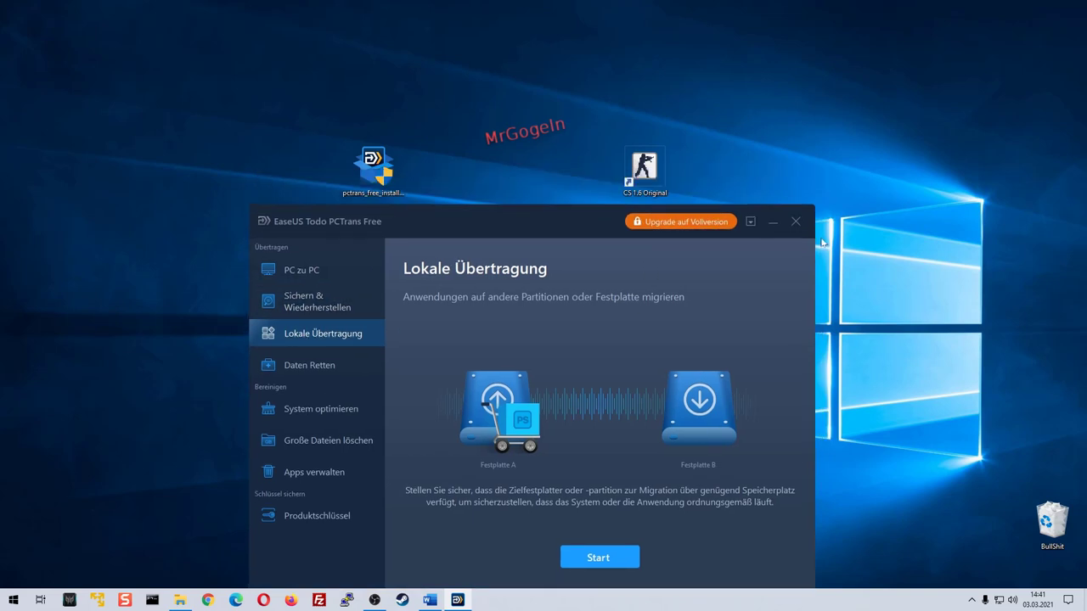
click(771, 224)
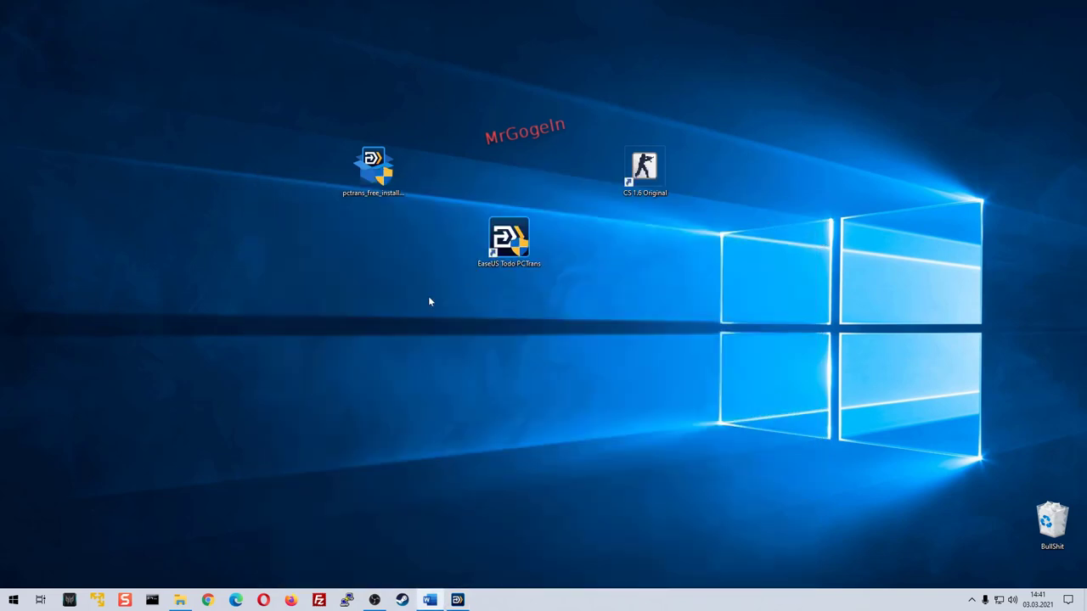
Step: Switch to File Explorer and open the CS 1.6 Original folder inside C:\Games
click(180, 601)
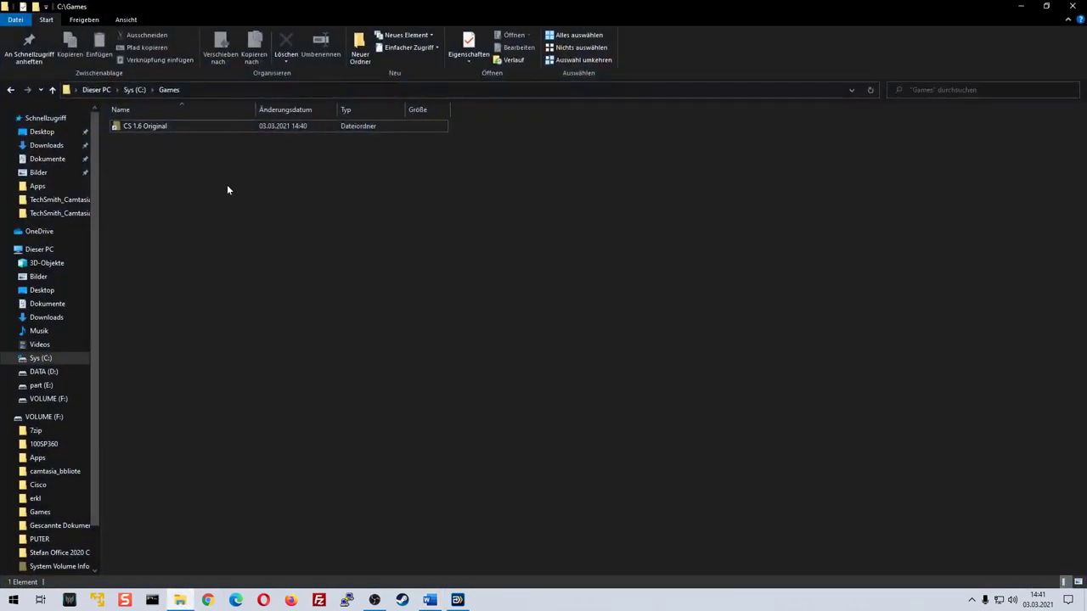
click(71, 358)
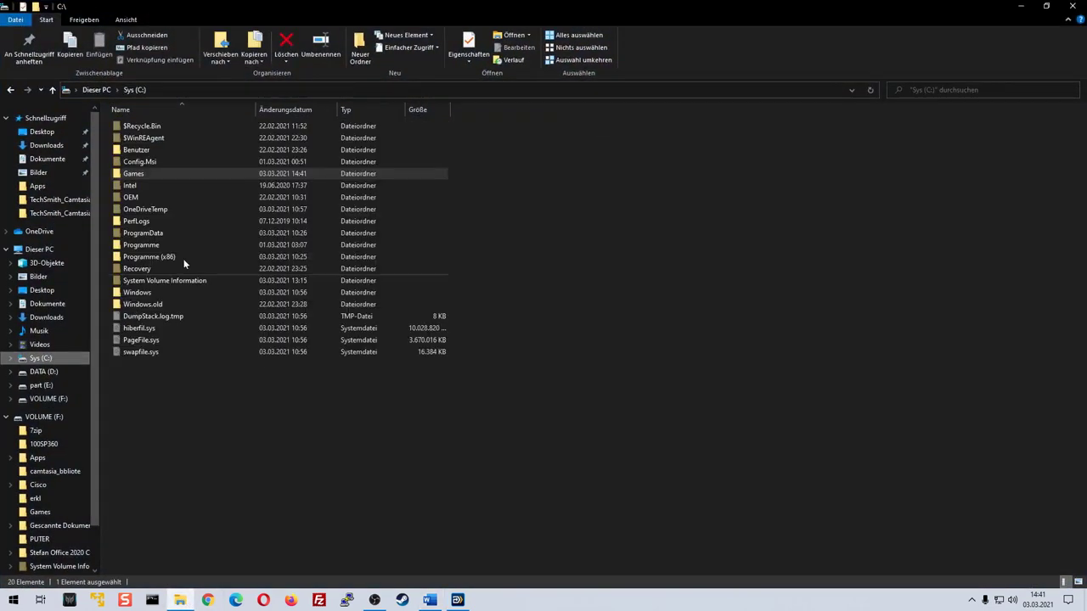
double_click(144, 173)
double_click(144, 128)
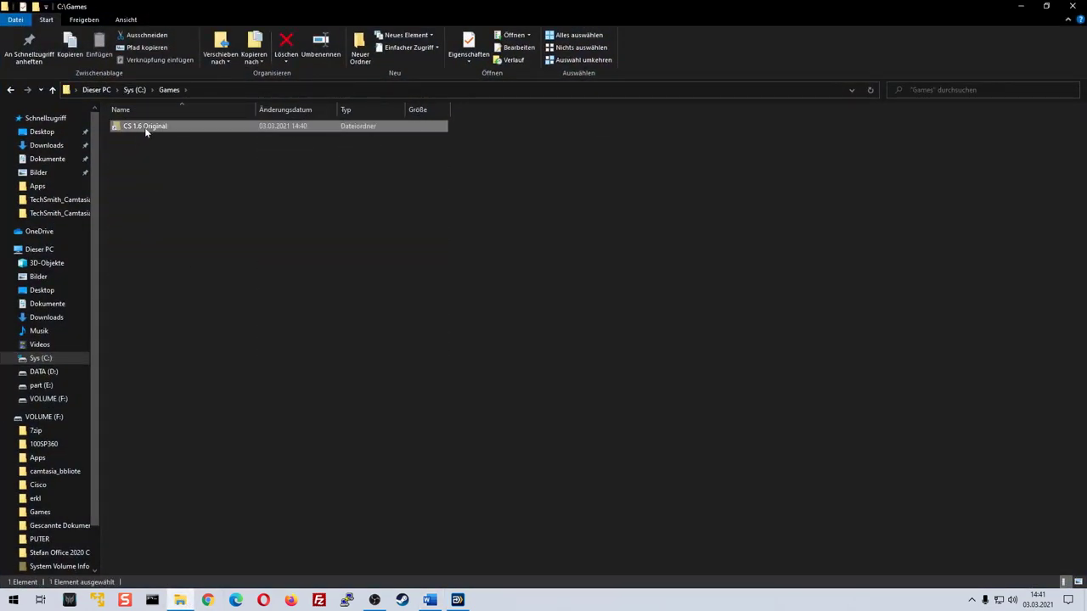
Step: Examine the contents of D:\Games\CS 1.6 Original in File Explorer and close the window
click(10, 90)
click(51, 372)
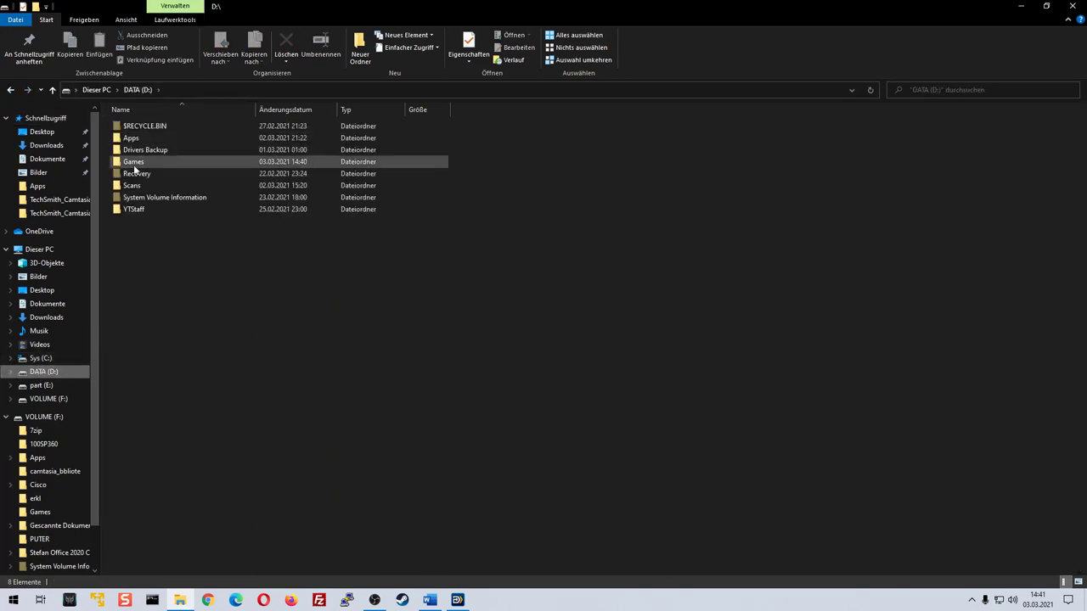
double_click(132, 163)
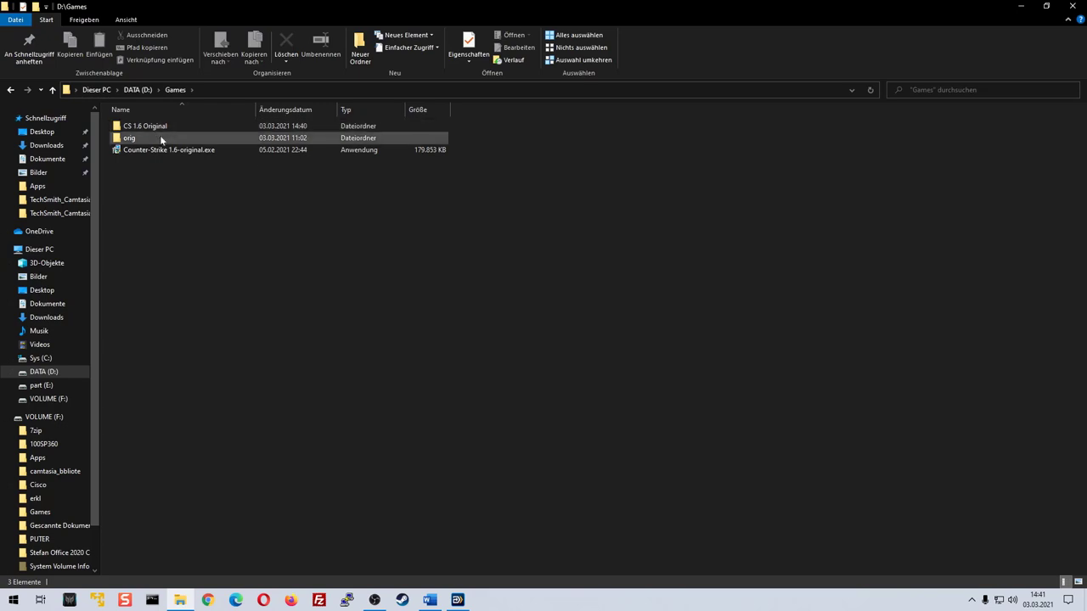
double_click(155, 127)
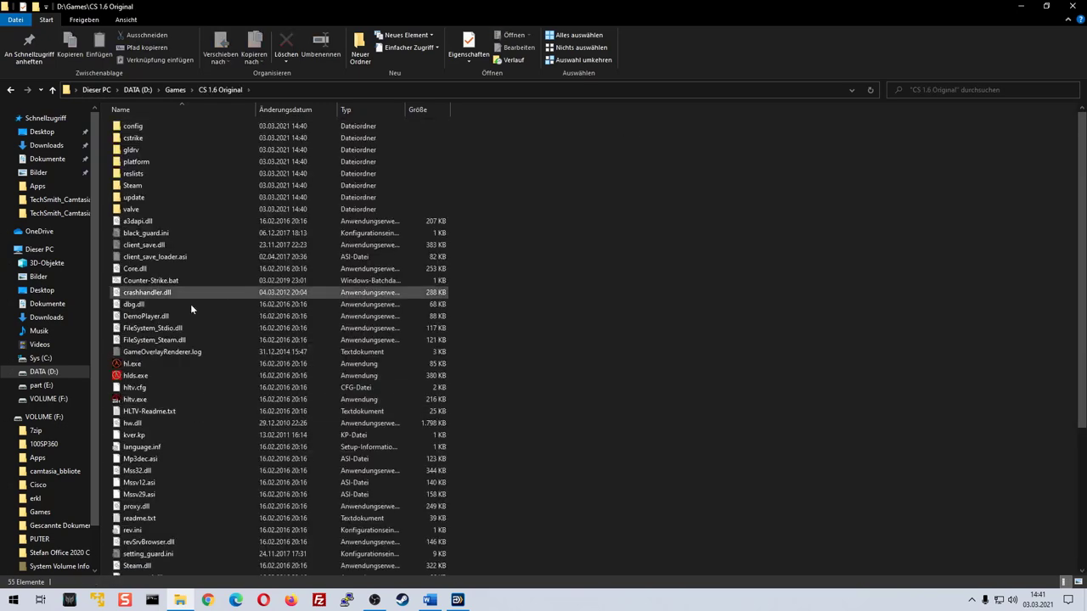
click(10, 89)
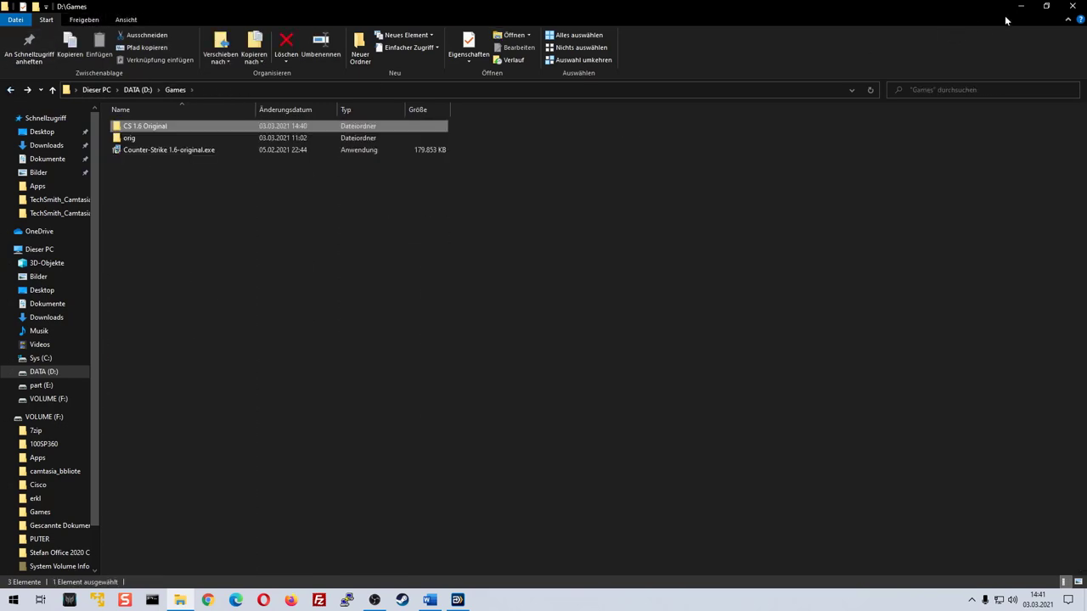
click(1073, 6)
Step: Launch the game from the CS 1.6 Original desktop shortcut to test it, and quit it from its main menu
drag(645, 191, 582, 194)
click(573, 228)
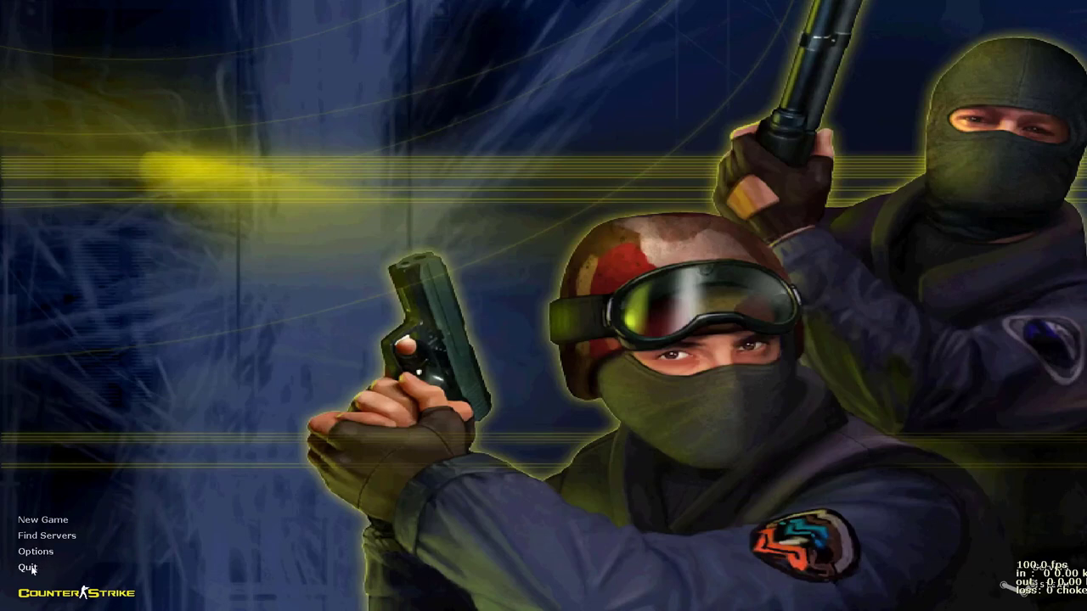
click(32, 567)
click(513, 323)
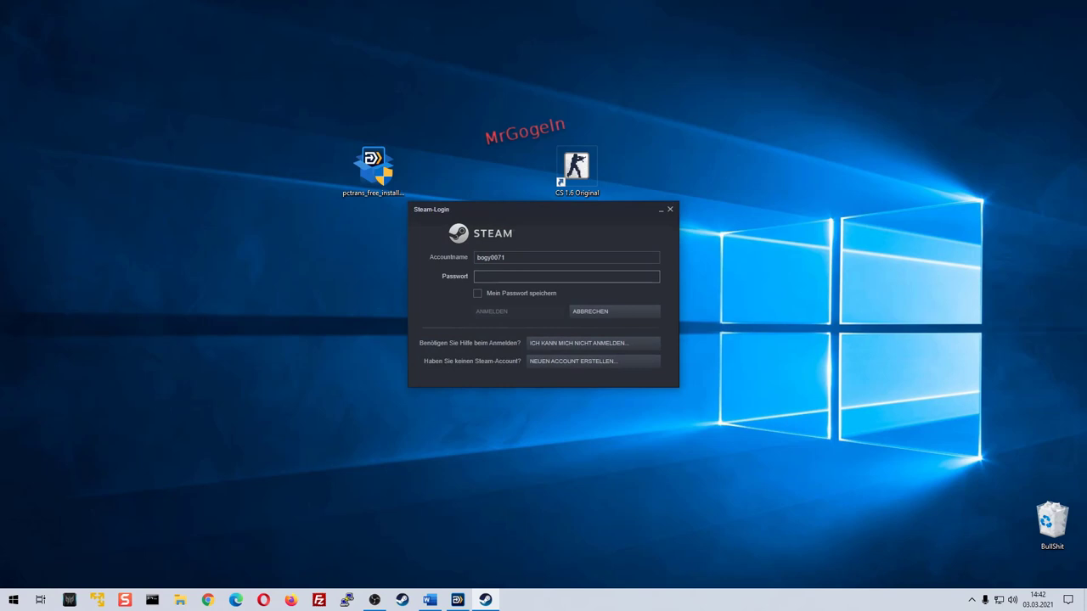
text(***)
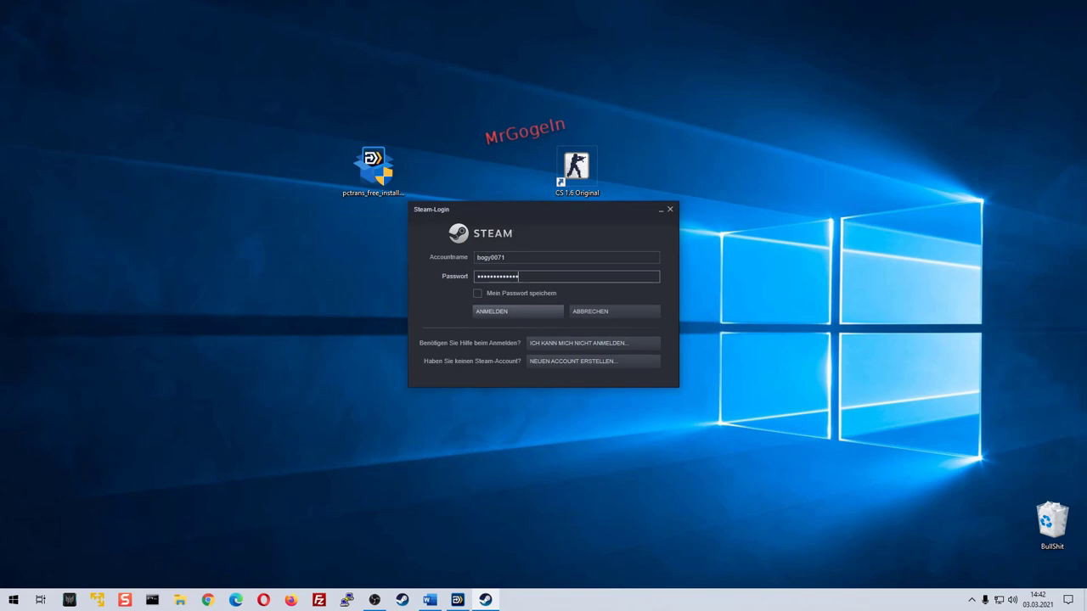
key(BackSpace)
key(BackSpace)
key(BackSpace)
key(BackSpace)
key(BackSpace)
key(BackSpace)
key(BackSpace)
key(BackSpace)
key(BackSpace)
key(BackSpace)
key(BackSpace)
key(BackSpace)
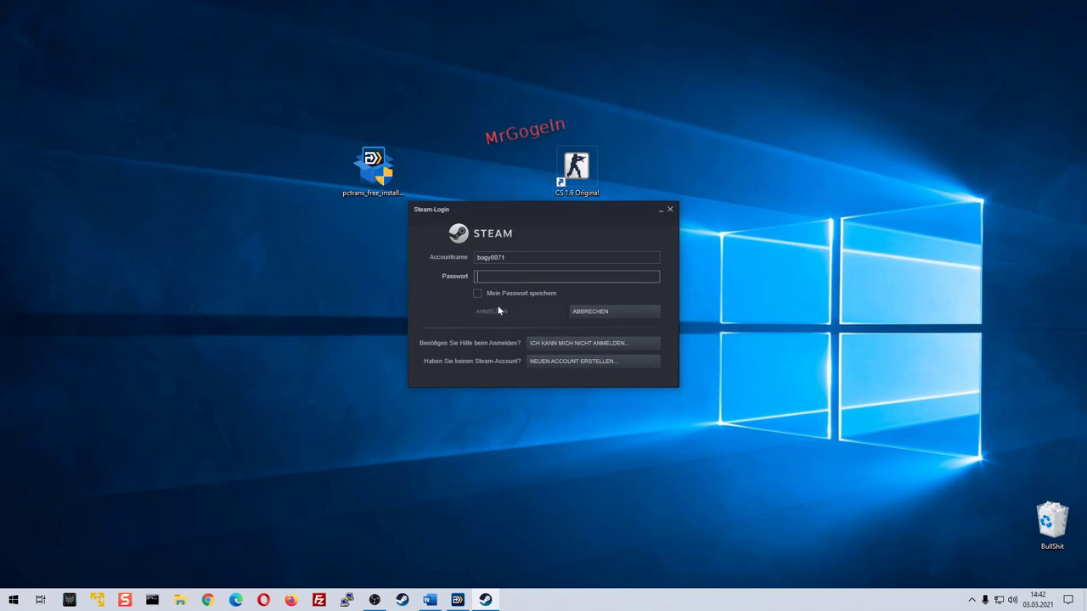
Step: Turn on saving the password, enter the account password and log in to Steam
click(504, 293)
text(****)
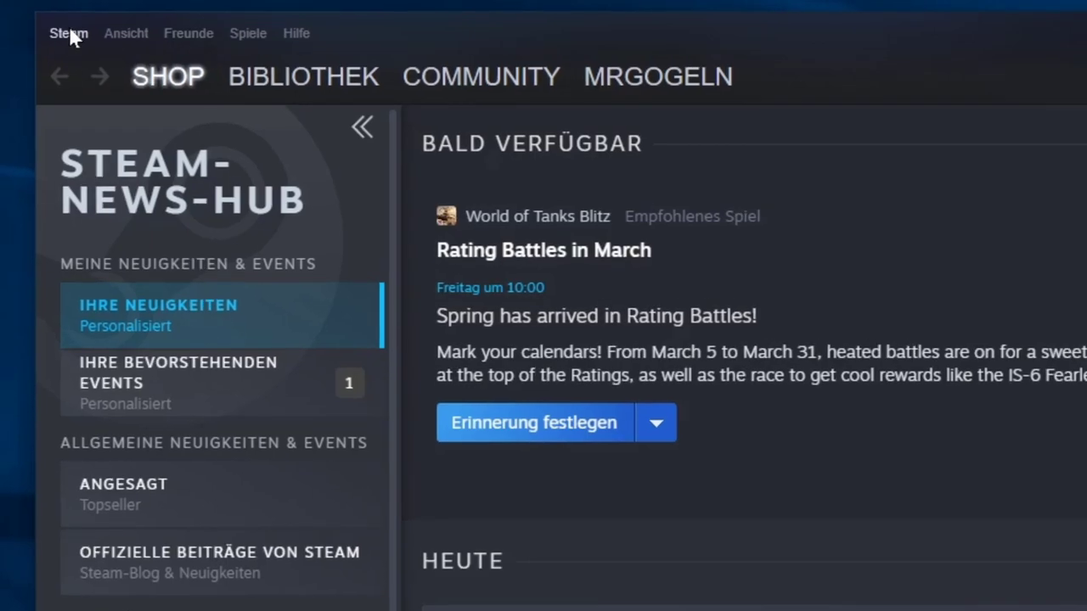
Step: Open the Steam library folder list from the Downloads settings and select the E:\SteamLibrary entry
click(69, 33)
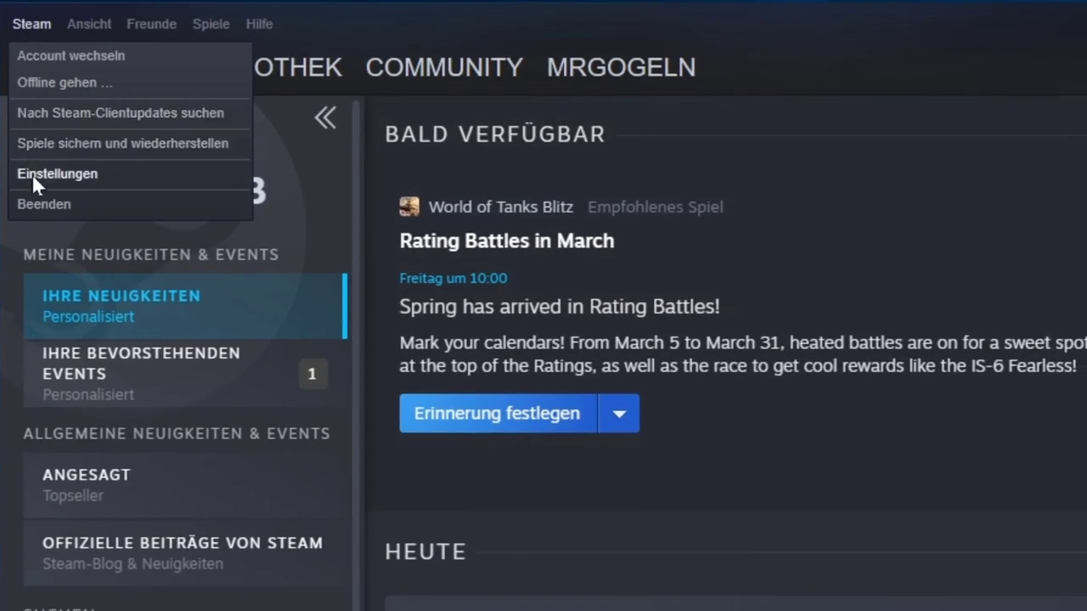
click(32, 174)
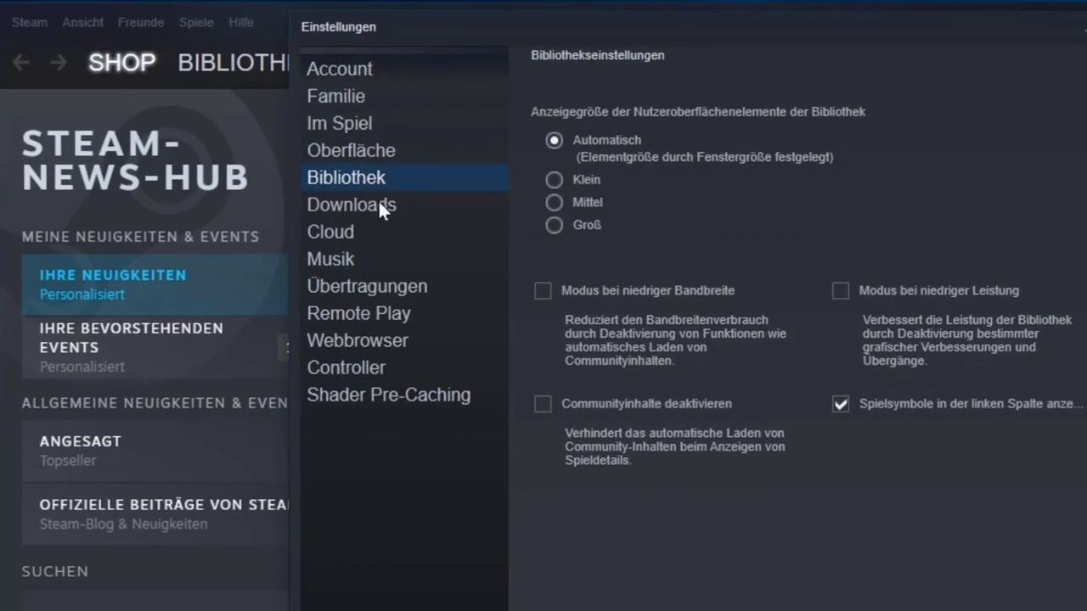
click(378, 208)
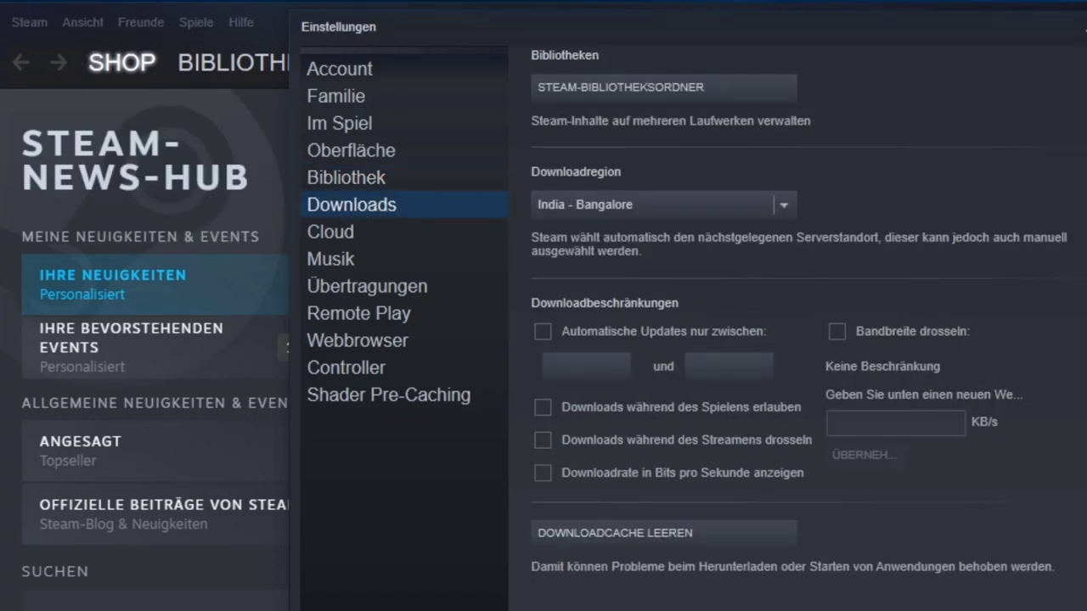
click(593, 89)
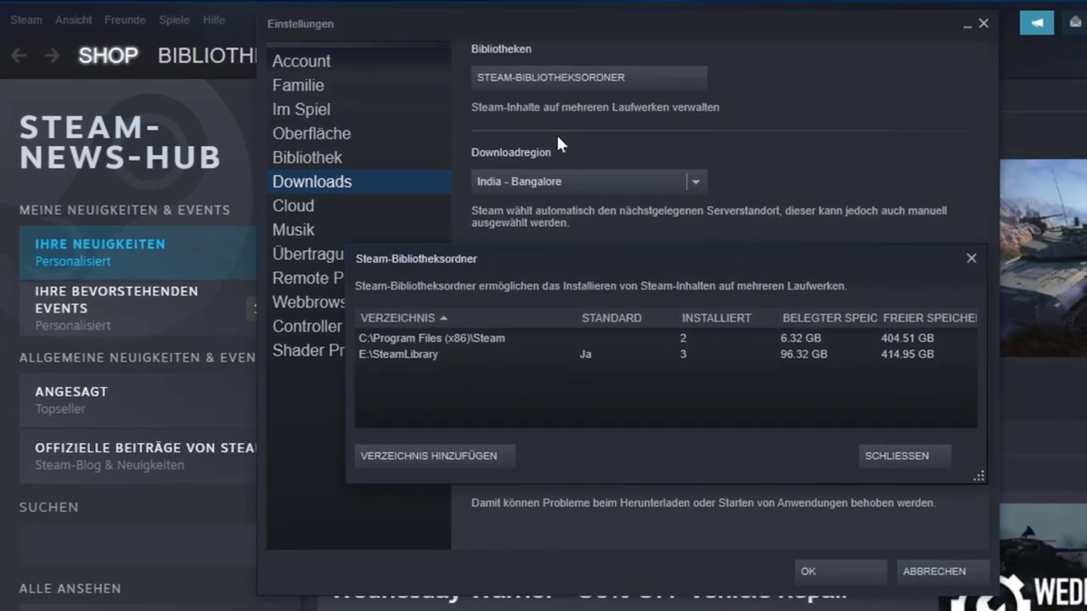
click(431, 357)
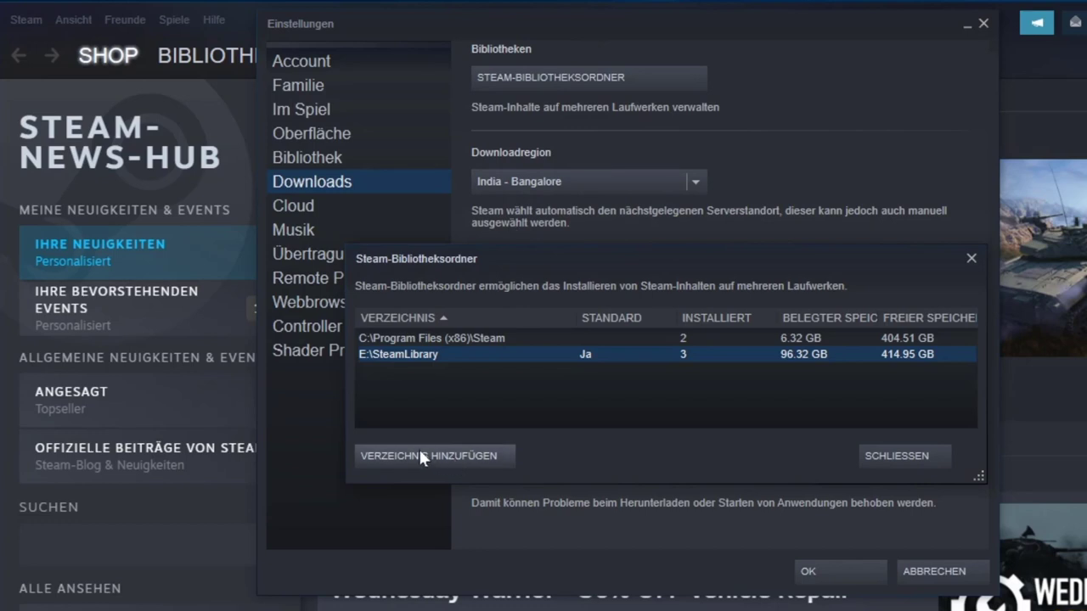
Step: Try choosing E:\games_ as an additional Steam library folder and cancel the folder selection
click(370, 456)
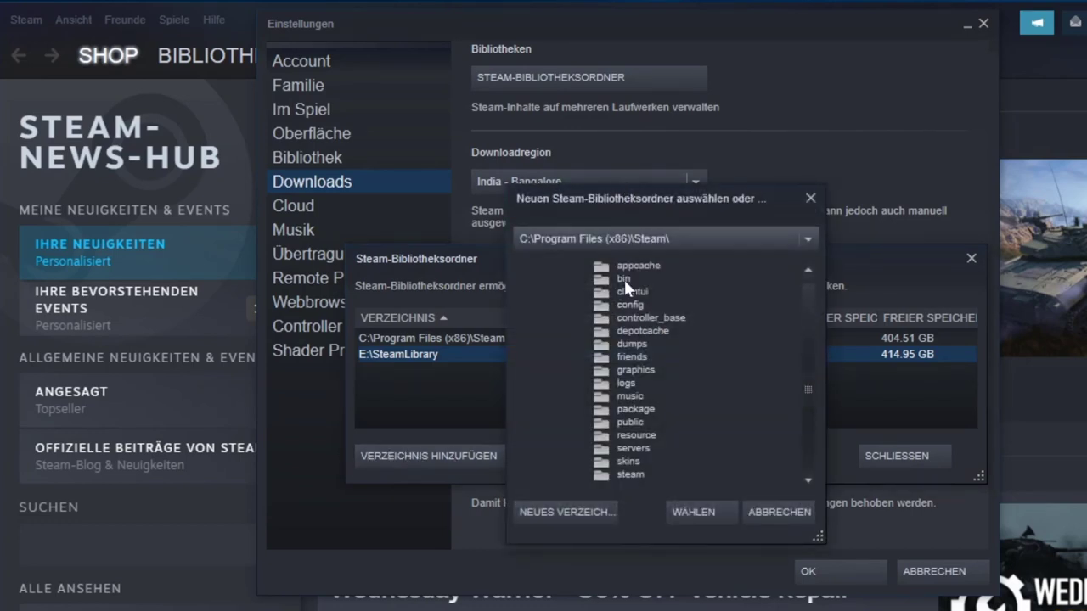
click(685, 234)
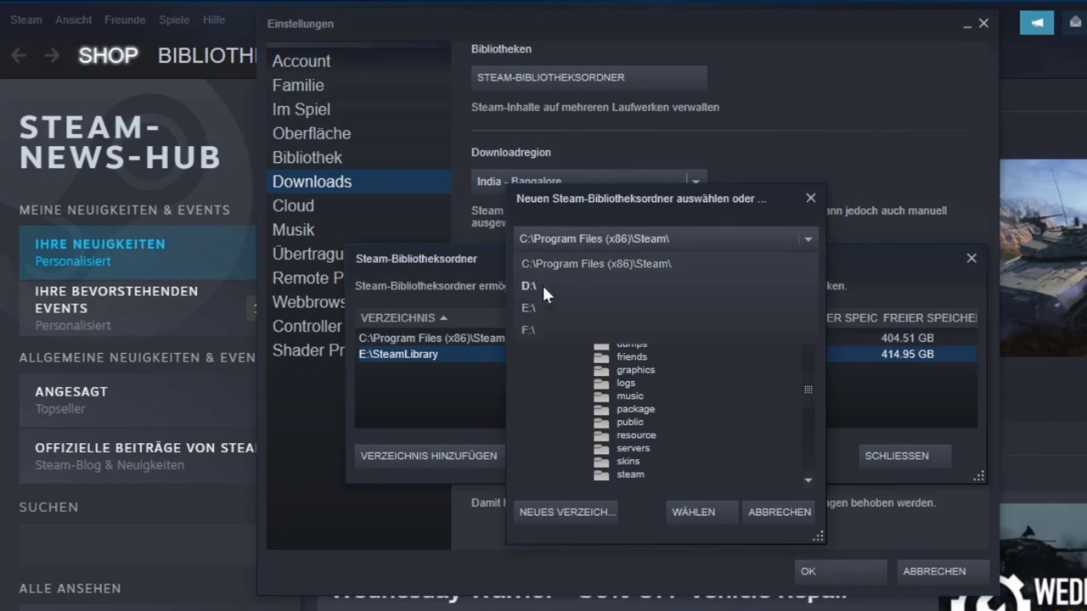
click(540, 299)
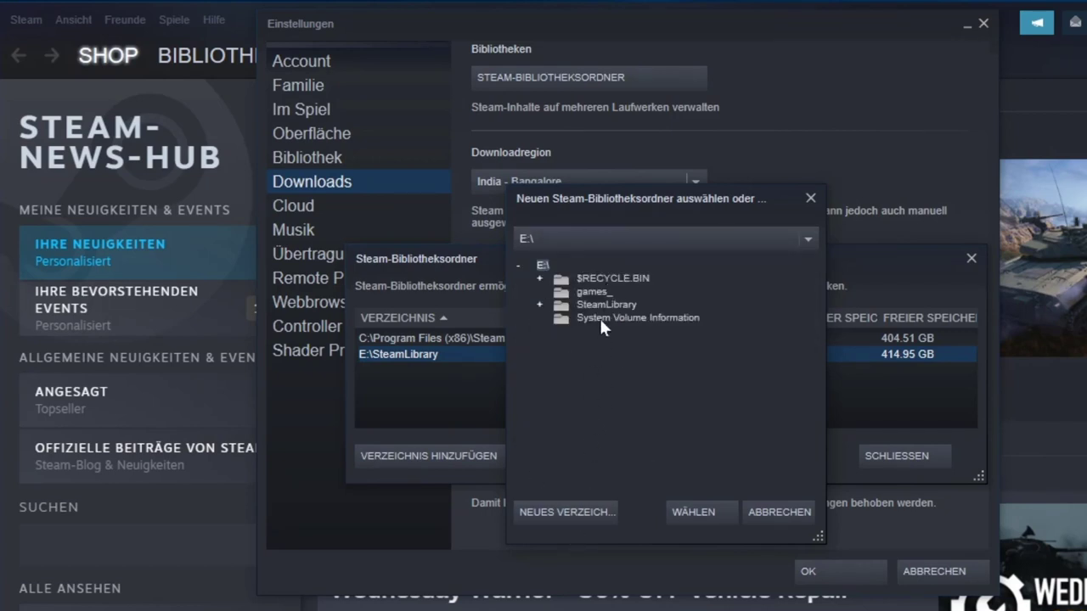
click(593, 279)
click(598, 291)
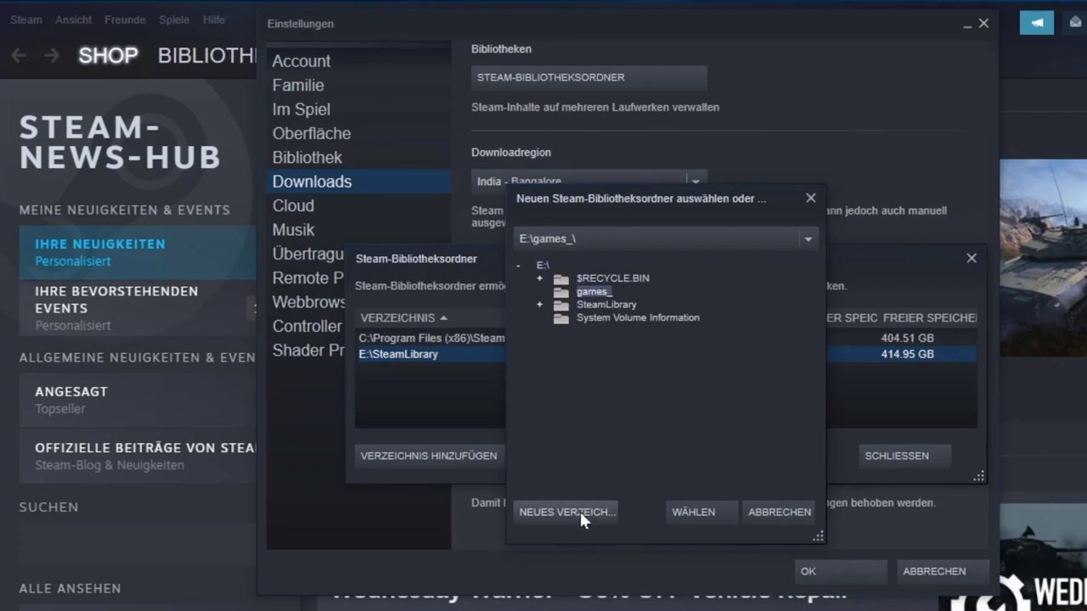
click(811, 197)
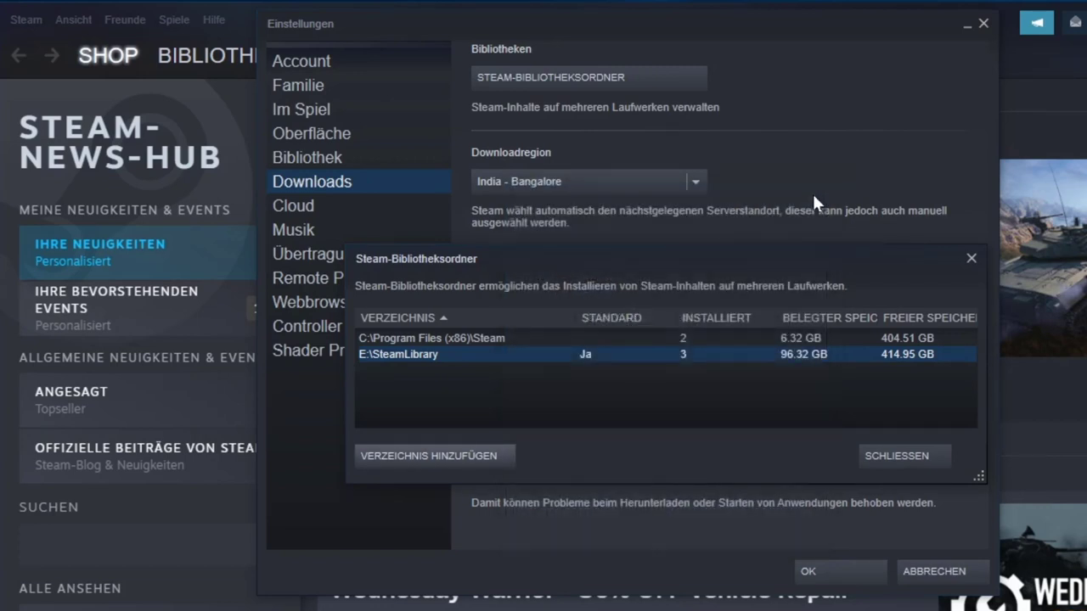
Step: Close the library folder list and the Steam settings without changes, and minimize Steam
click(889, 447)
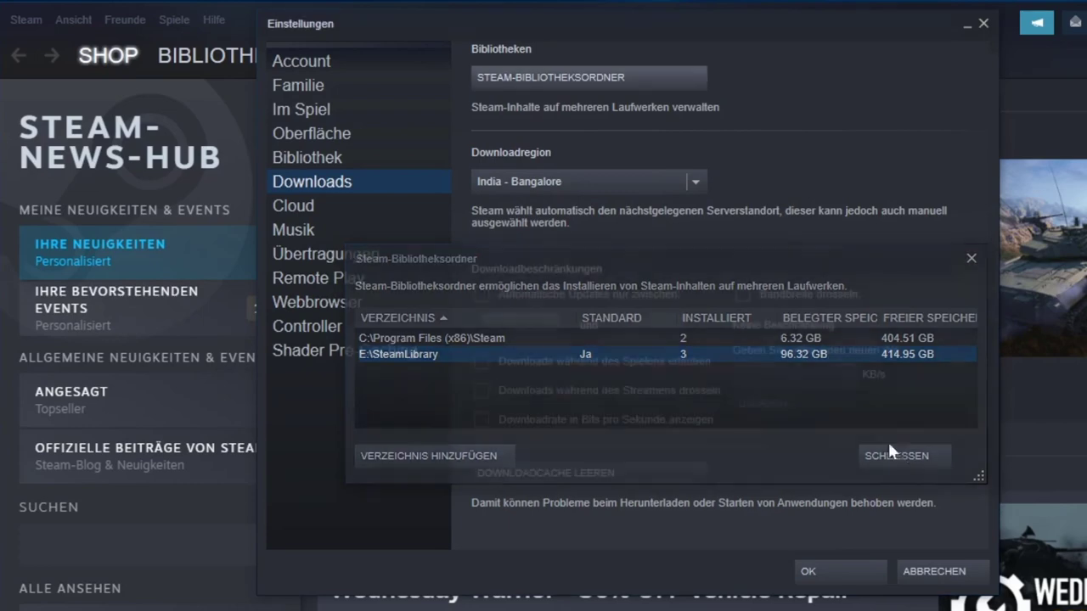
mouse_move(174, 76)
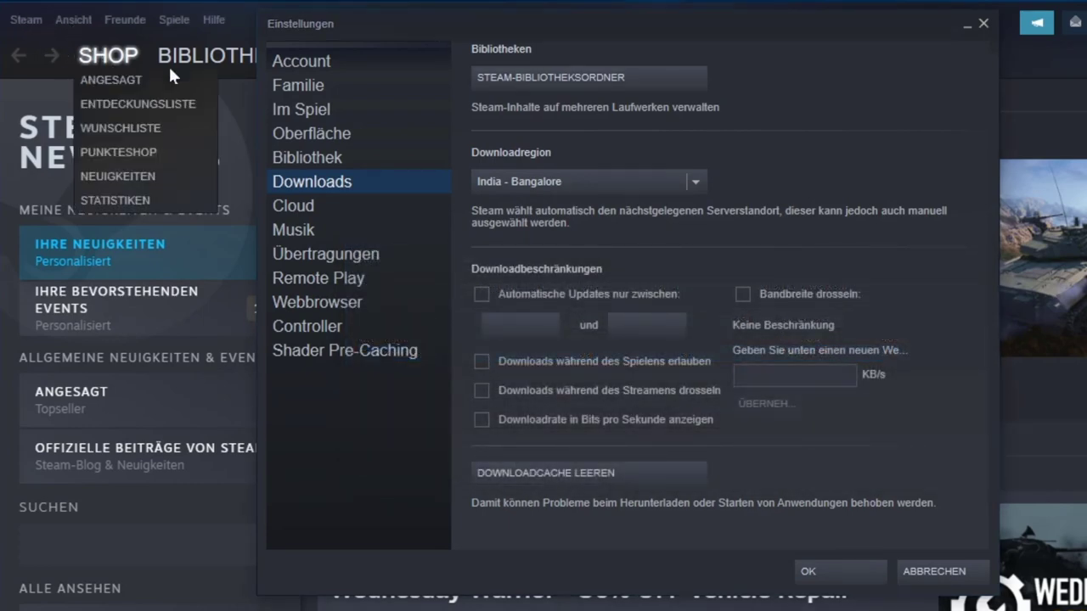
key(Escape)
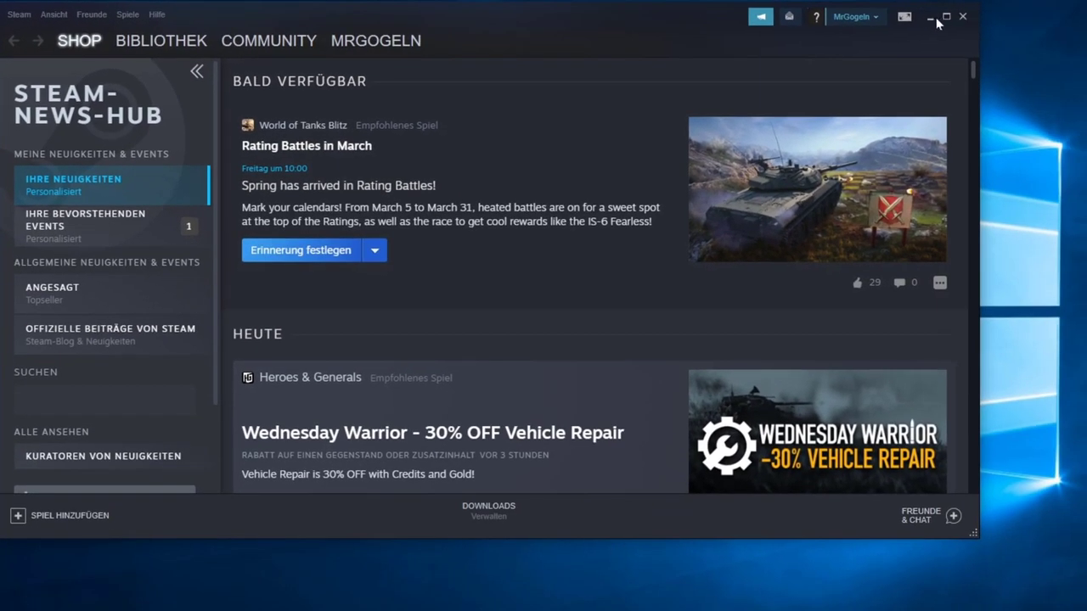
click(930, 18)
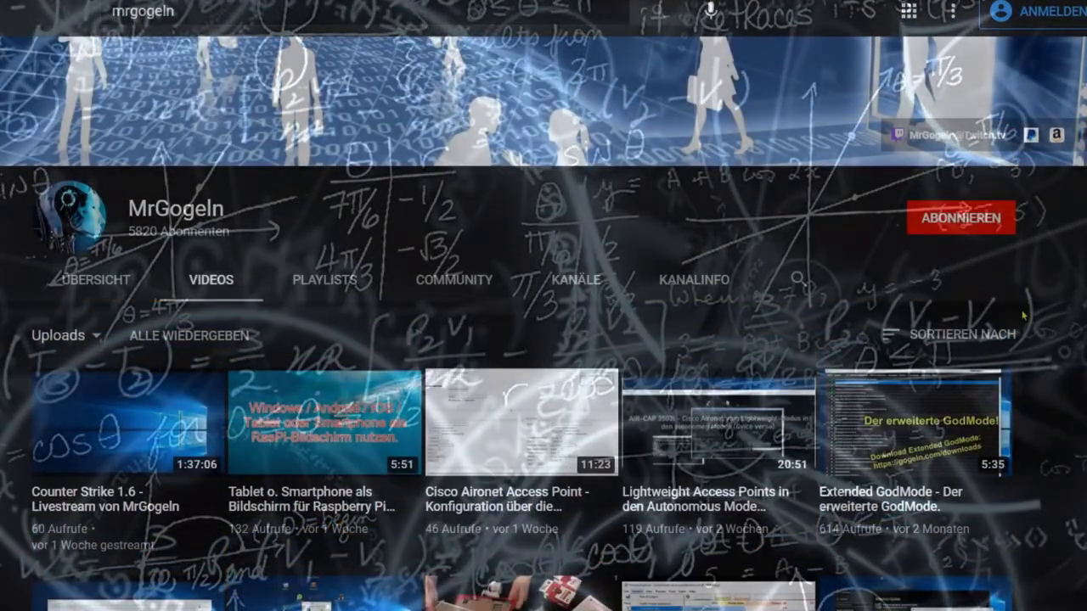
click(1003, 231)
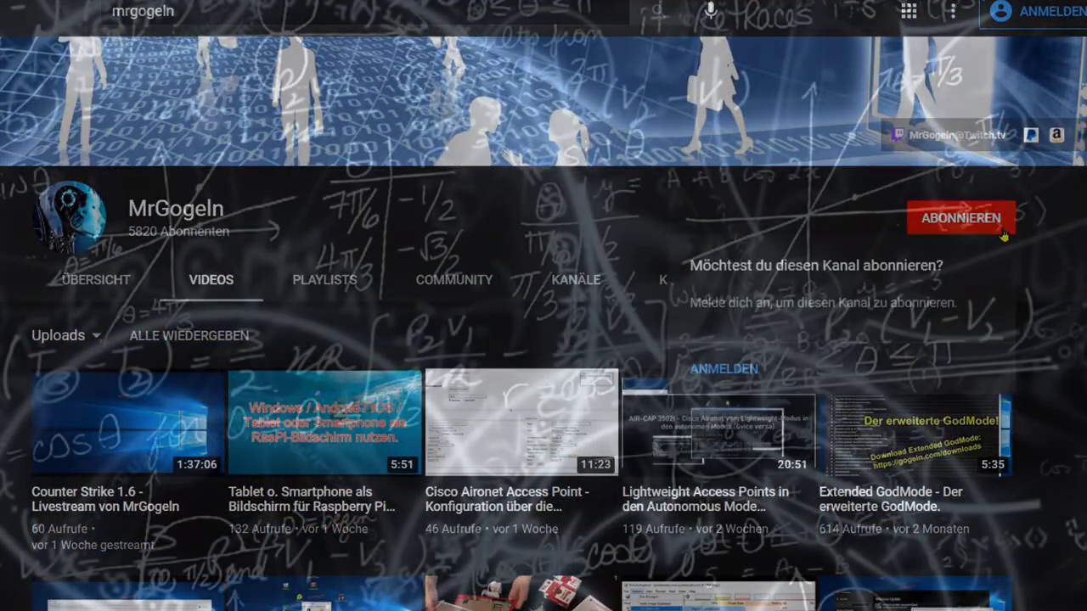
click(1004, 236)
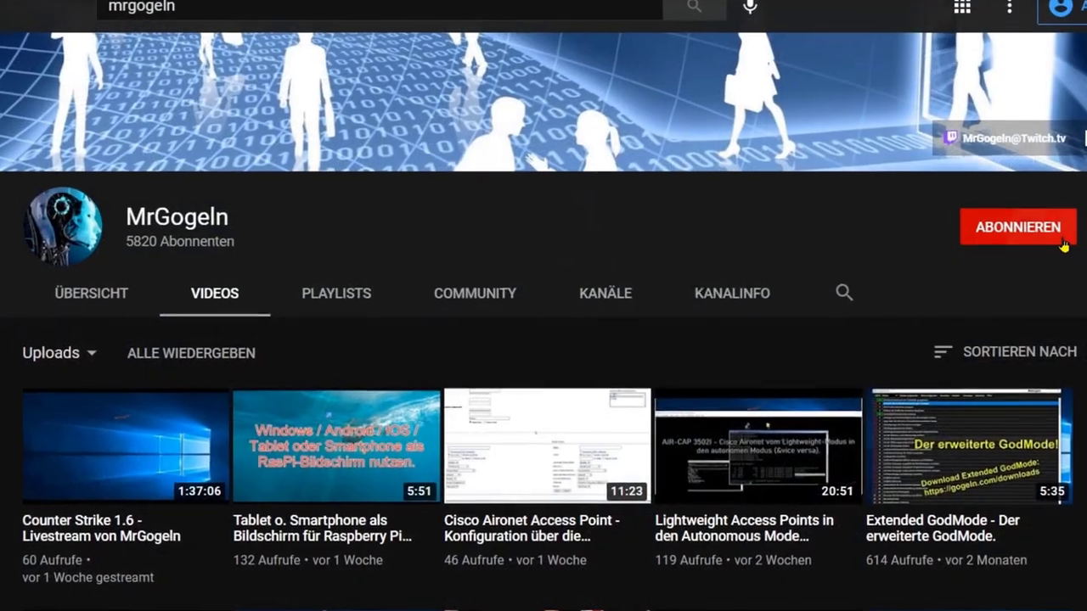
click(1061, 239)
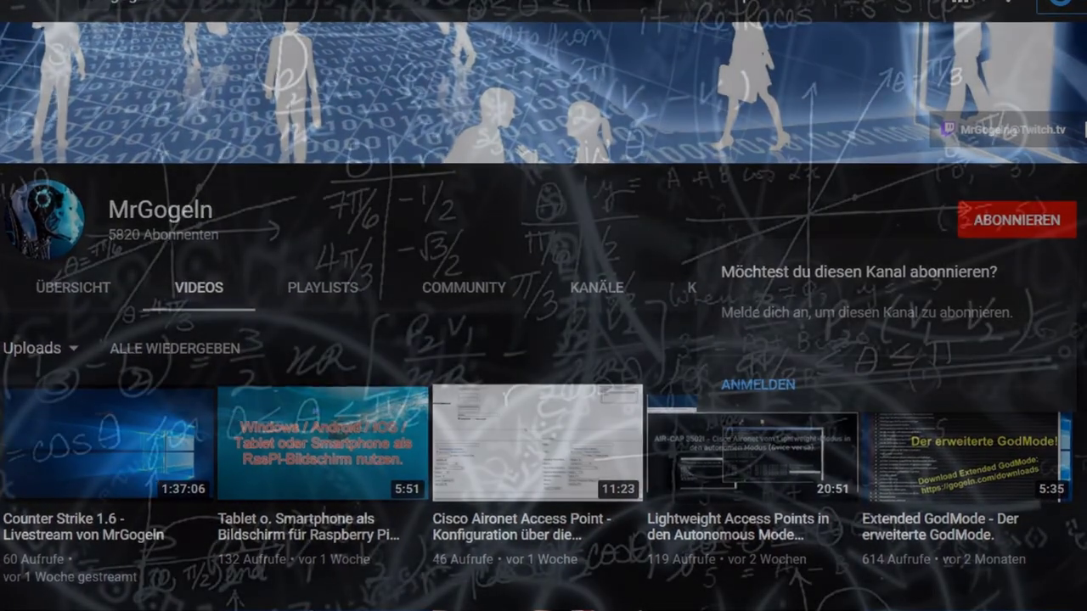
click(1061, 238)
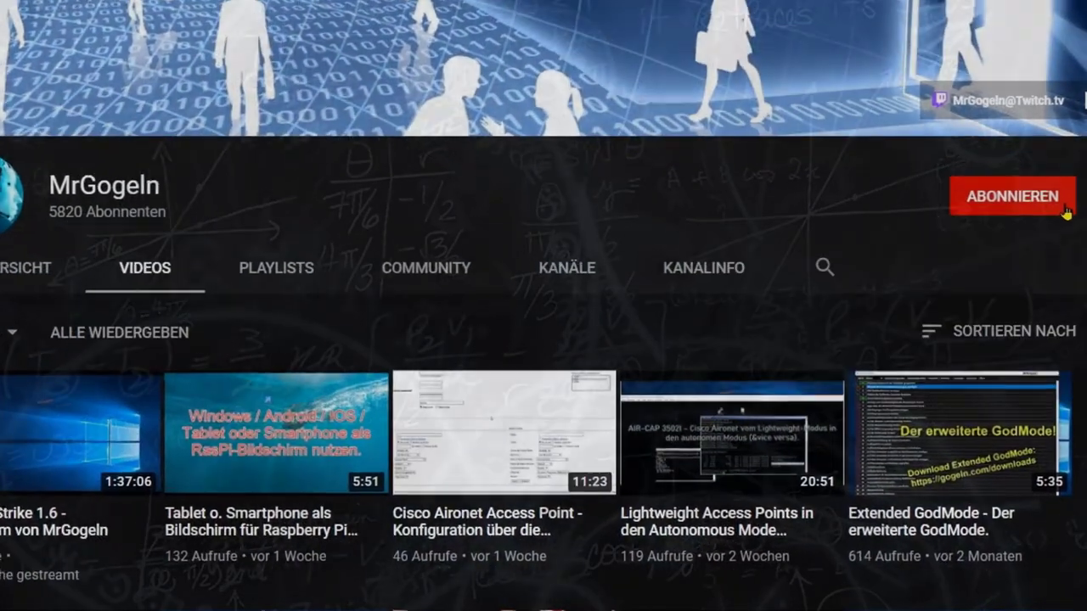
click(1065, 210)
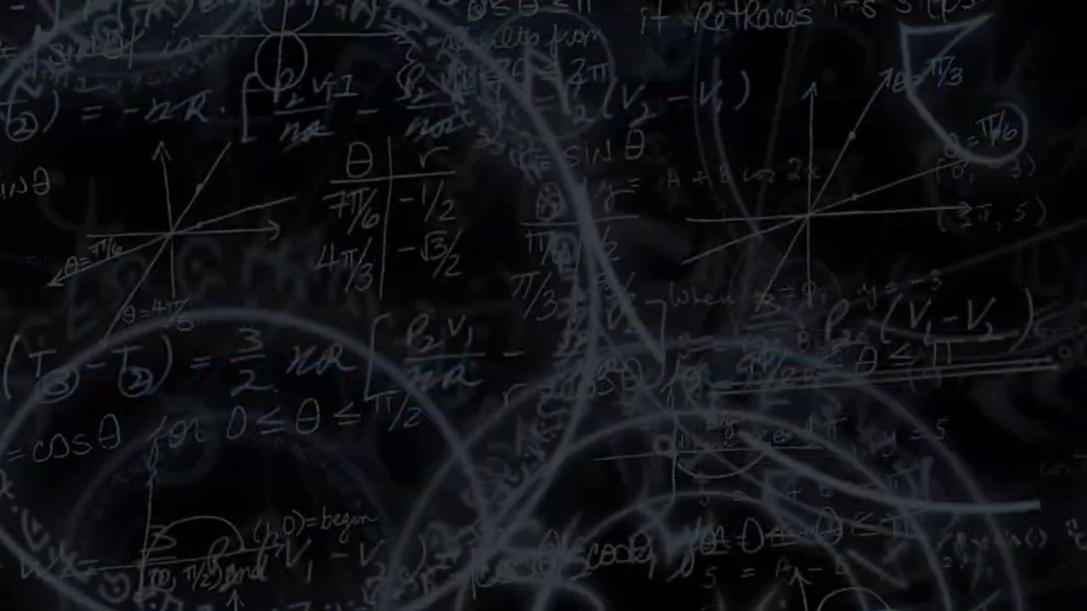